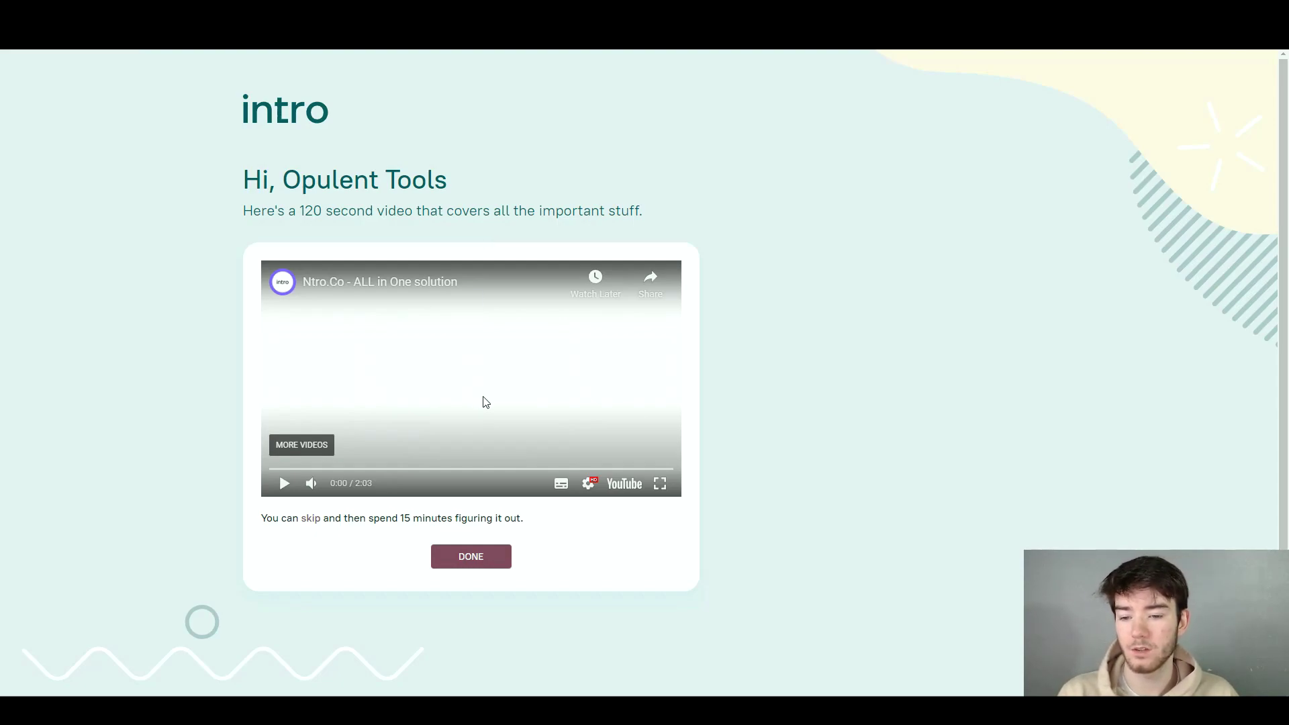
# Finish the intro and about-yourself step, then expand the 'Consultation for 30 minutes' service.
pyautogui.click(471, 557)
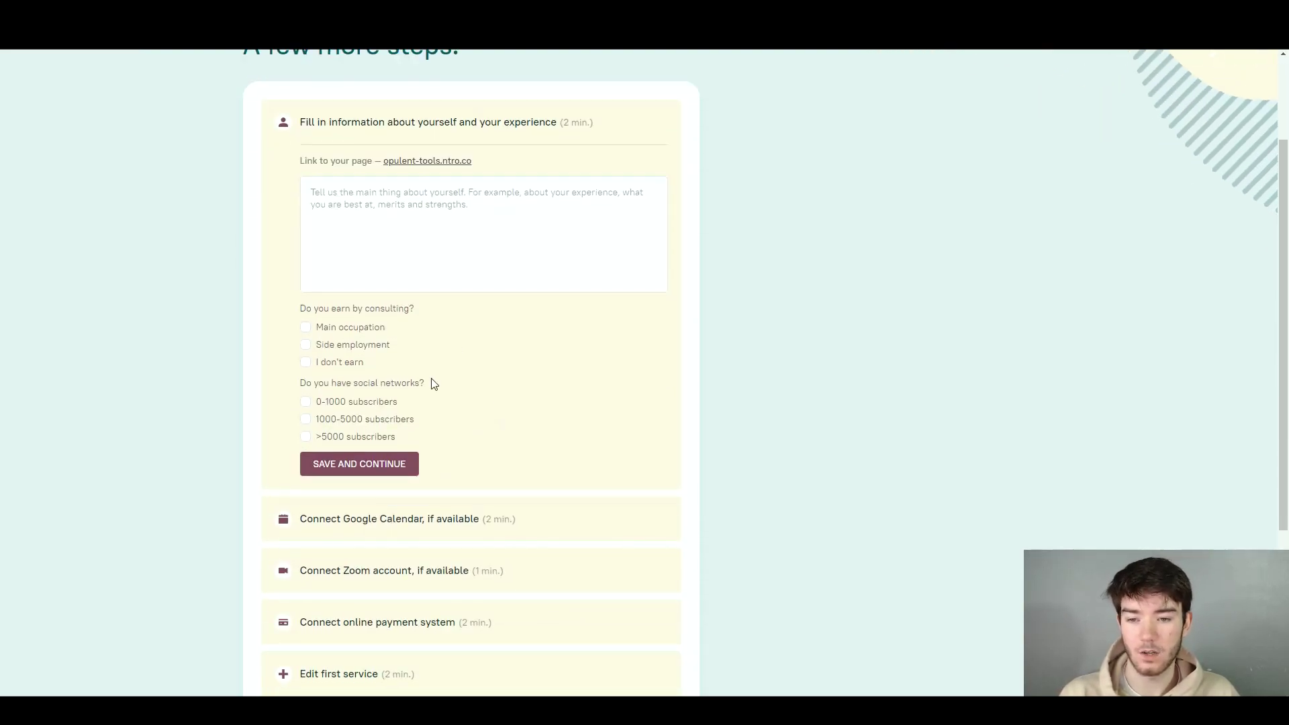
pyautogui.scroll(4, 425, 388)
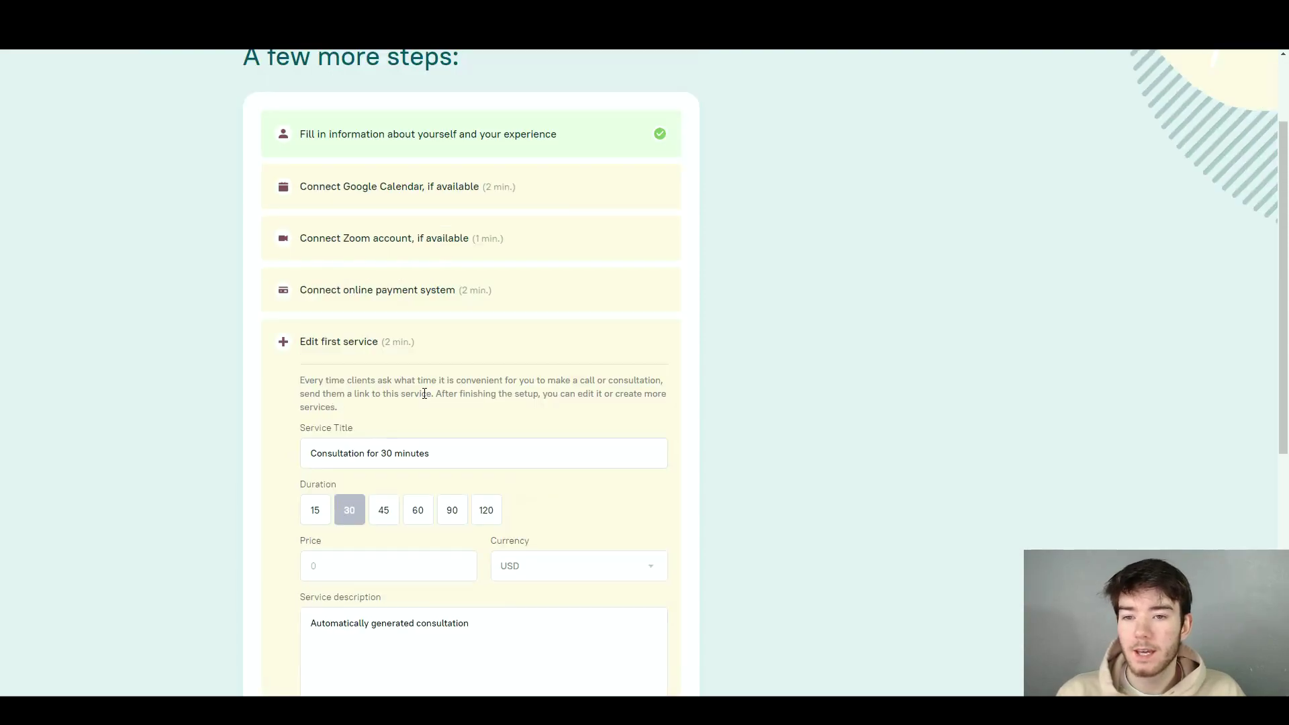
pyautogui.scroll(-4, 446, 276)
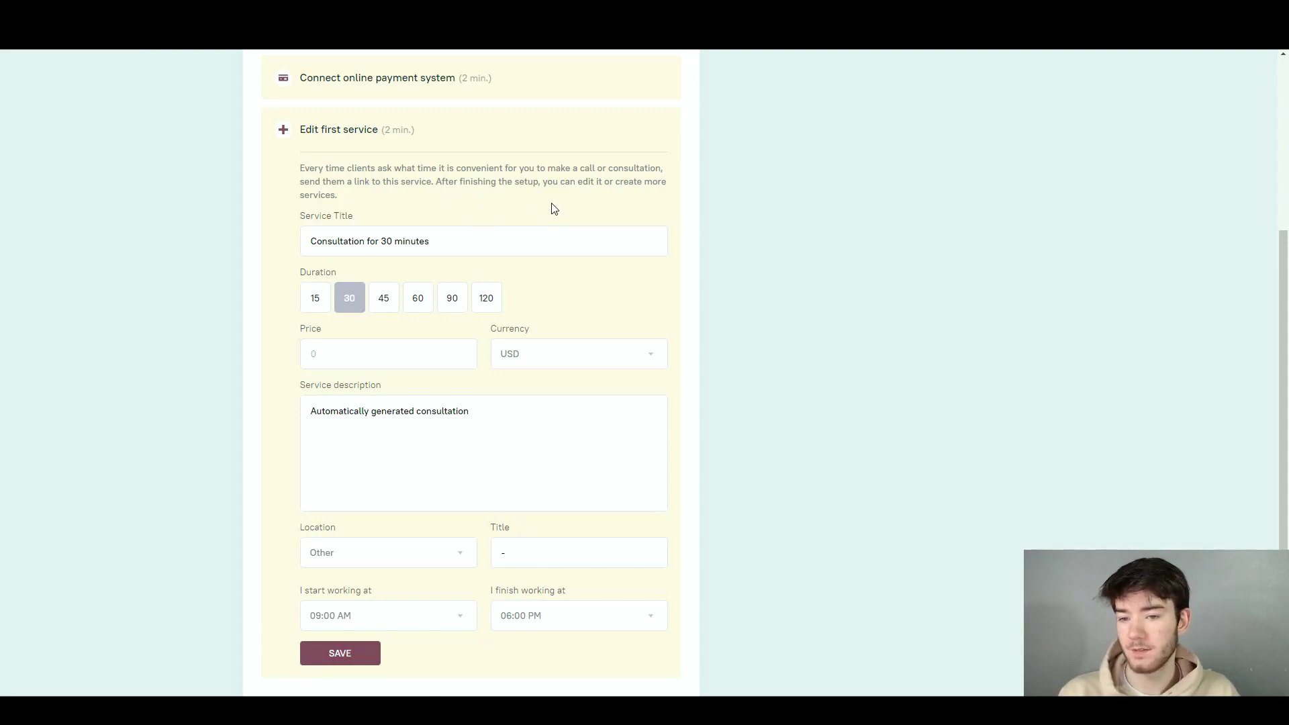
pyautogui.click(420, 240)
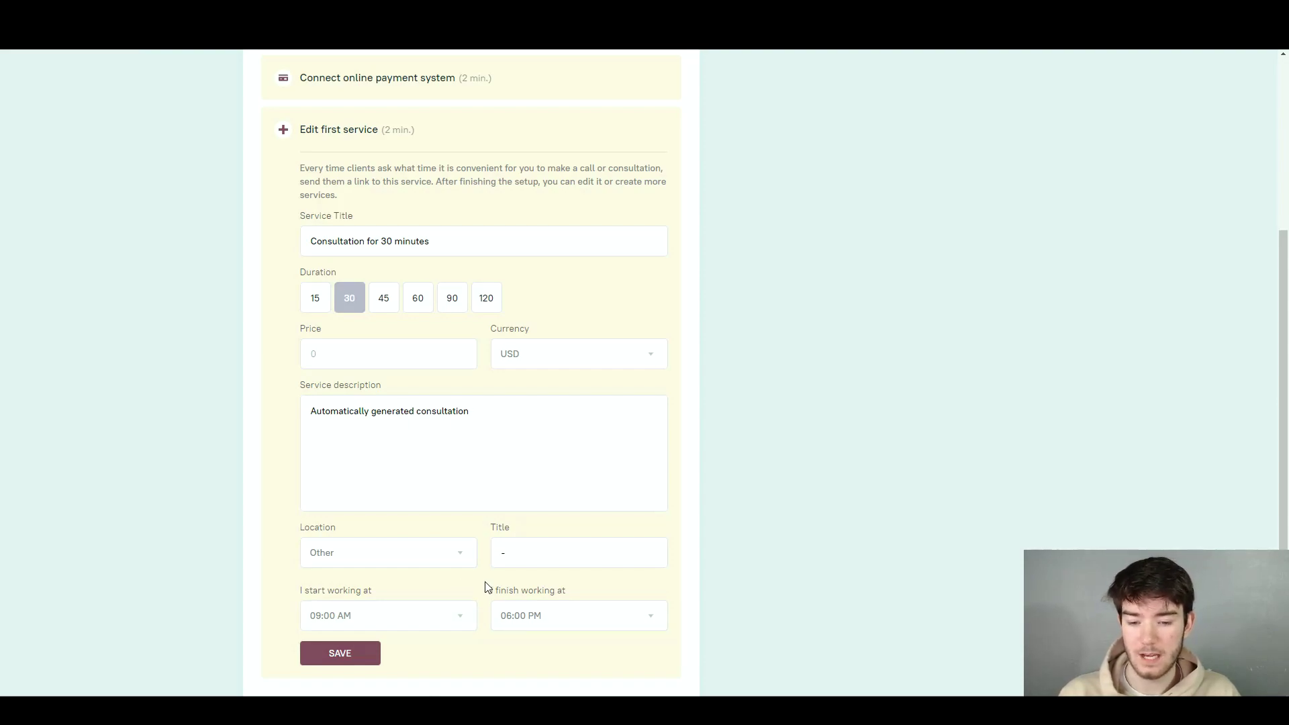
pyautogui.scroll(-2, 510, 588)
# Set the consultation's price to 10 in GBP.
pyautogui.scroll(3, 510, 588)
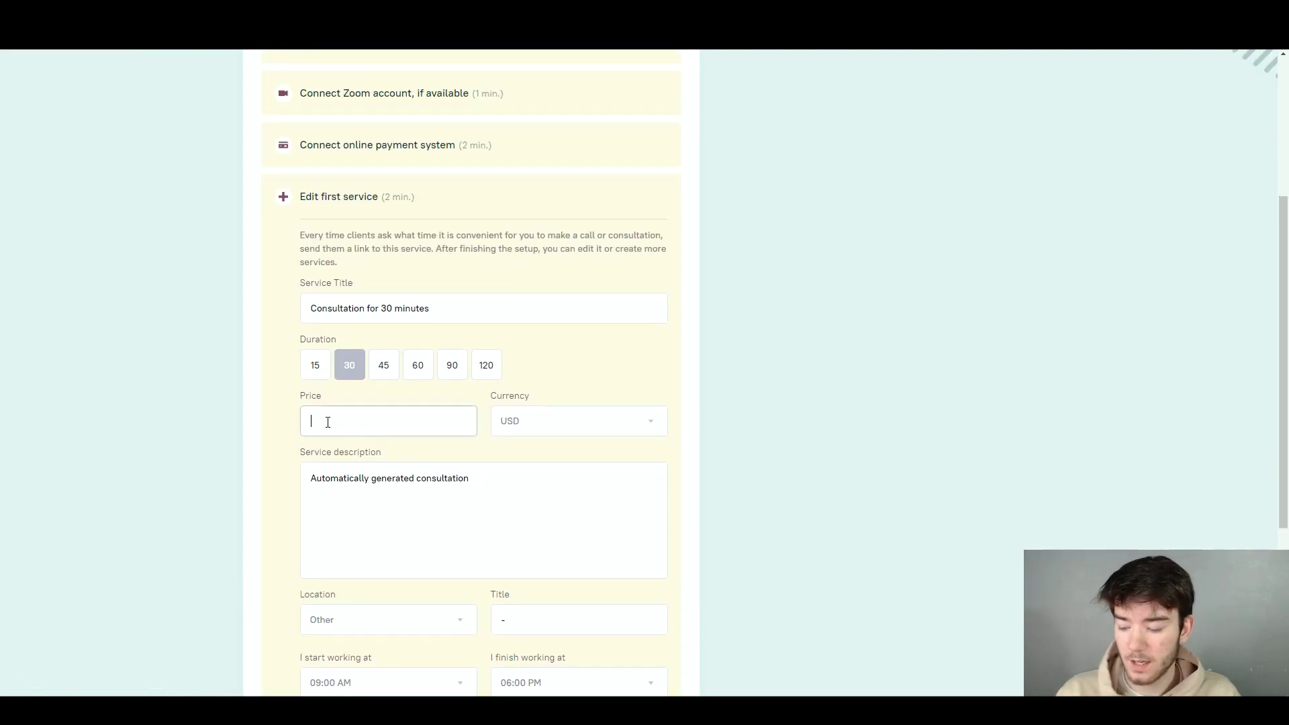
pyautogui.write('0')
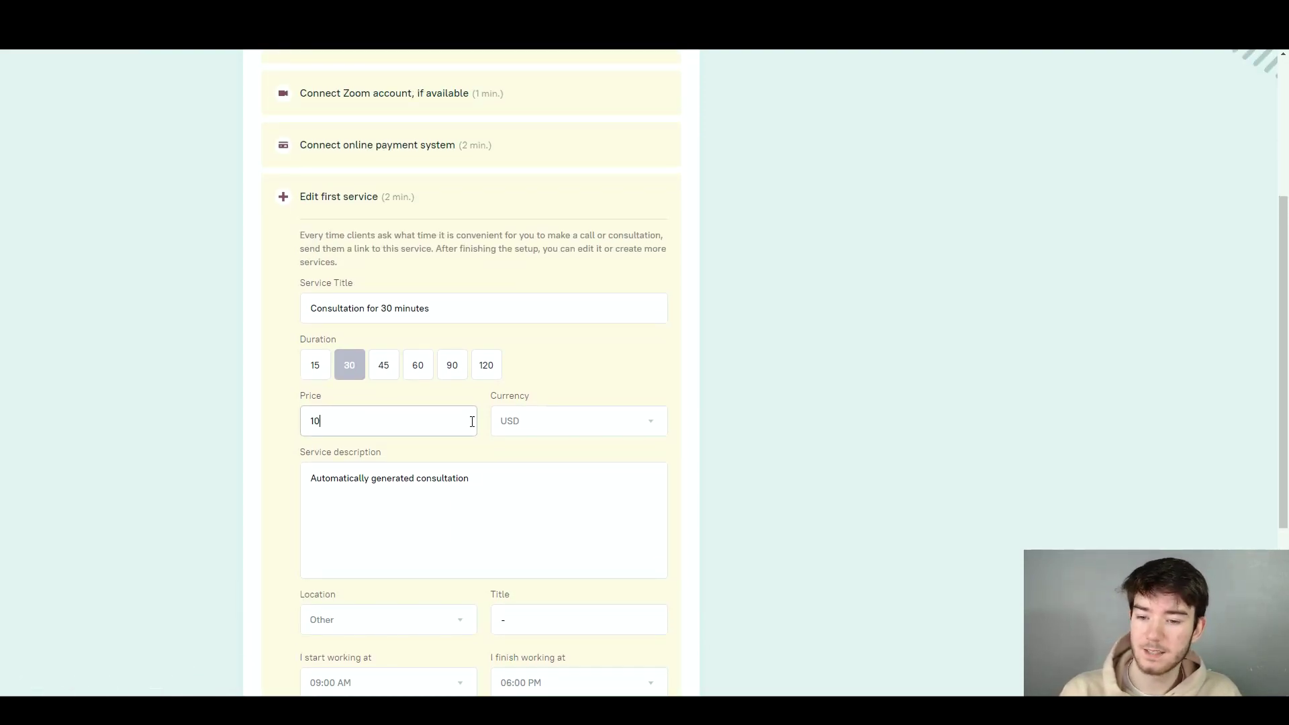
pyautogui.click(586, 428)
pyautogui.click(555, 517)
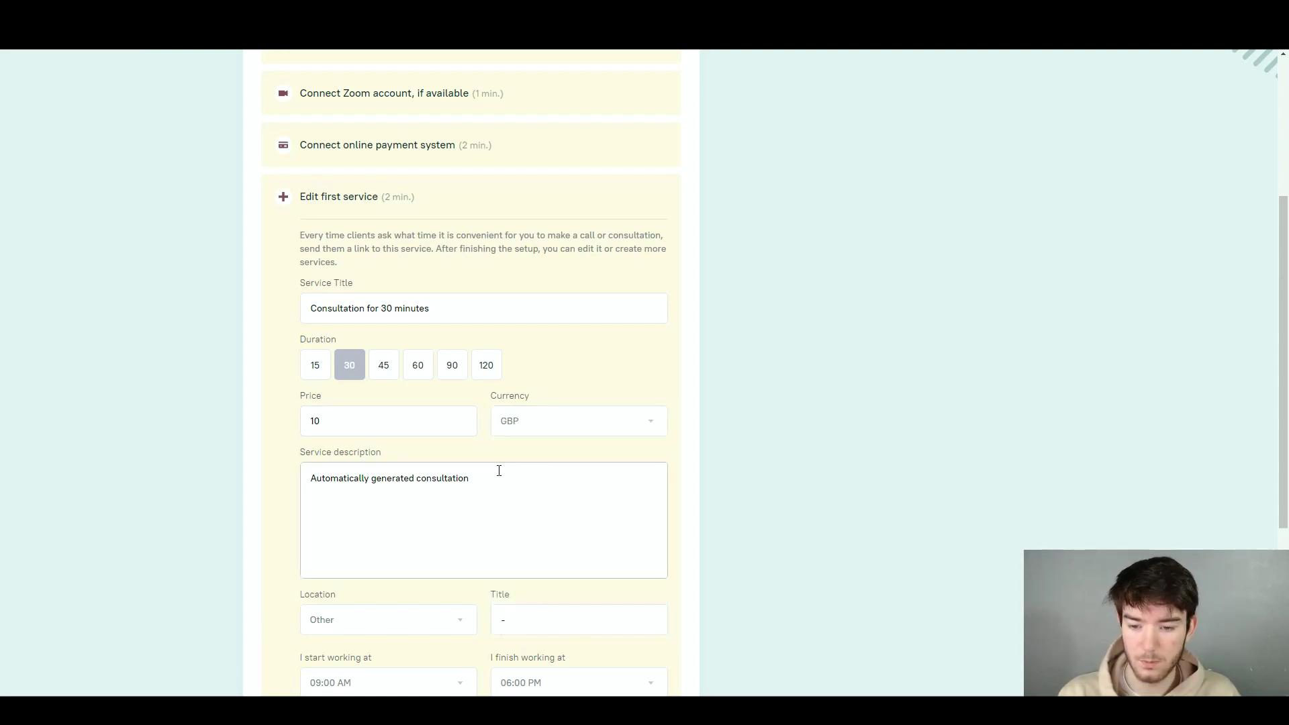
# Keep the meeting location as Other and enter '-' as its title.
pyautogui.scroll(-1, 403, 502)
pyautogui.scroll(-1, 403, 483)
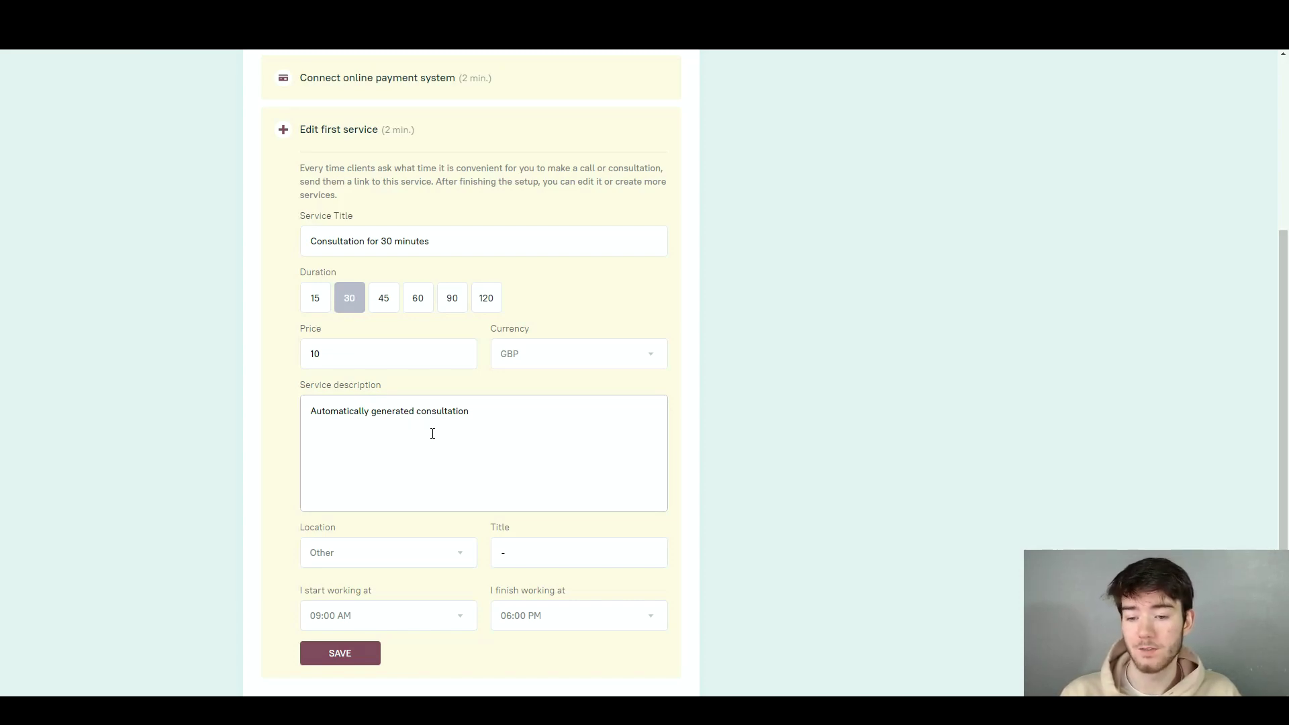
pyautogui.scroll(-1, 448, 463)
pyautogui.click(452, 494)
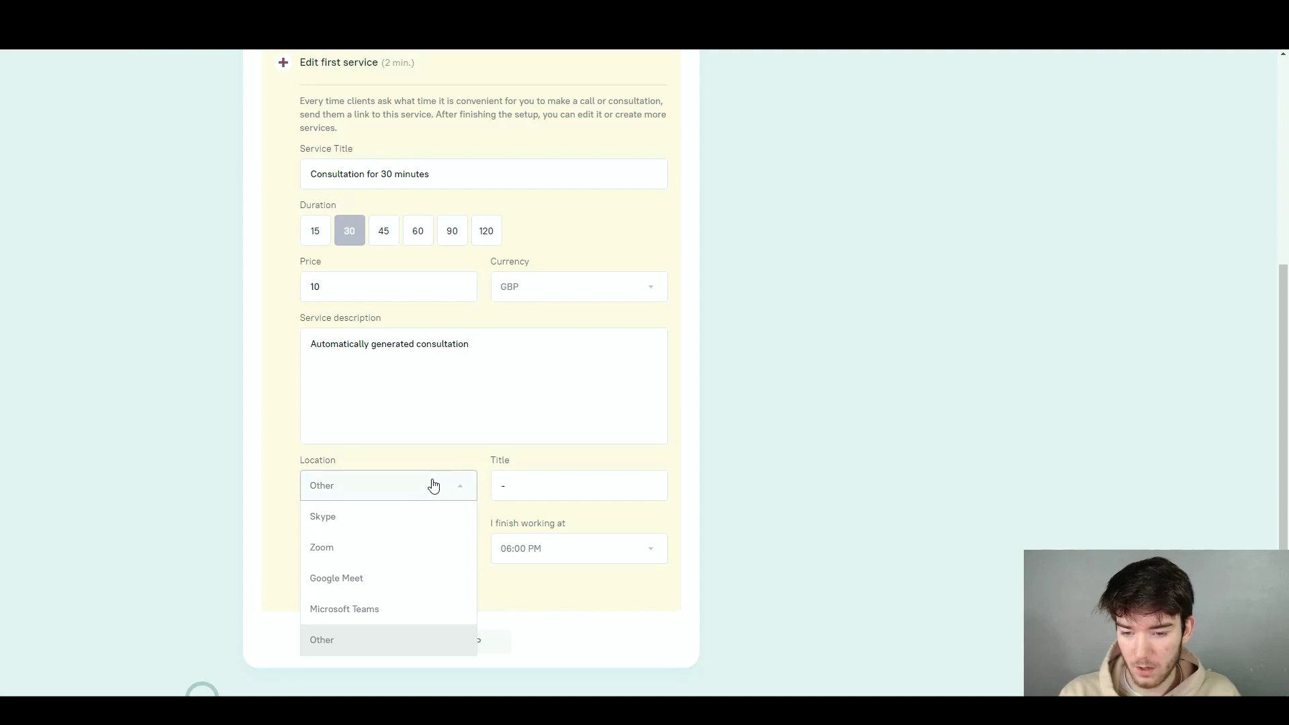
pyautogui.click(453, 487)
pyautogui.click(501, 483)
pyautogui.write('-')
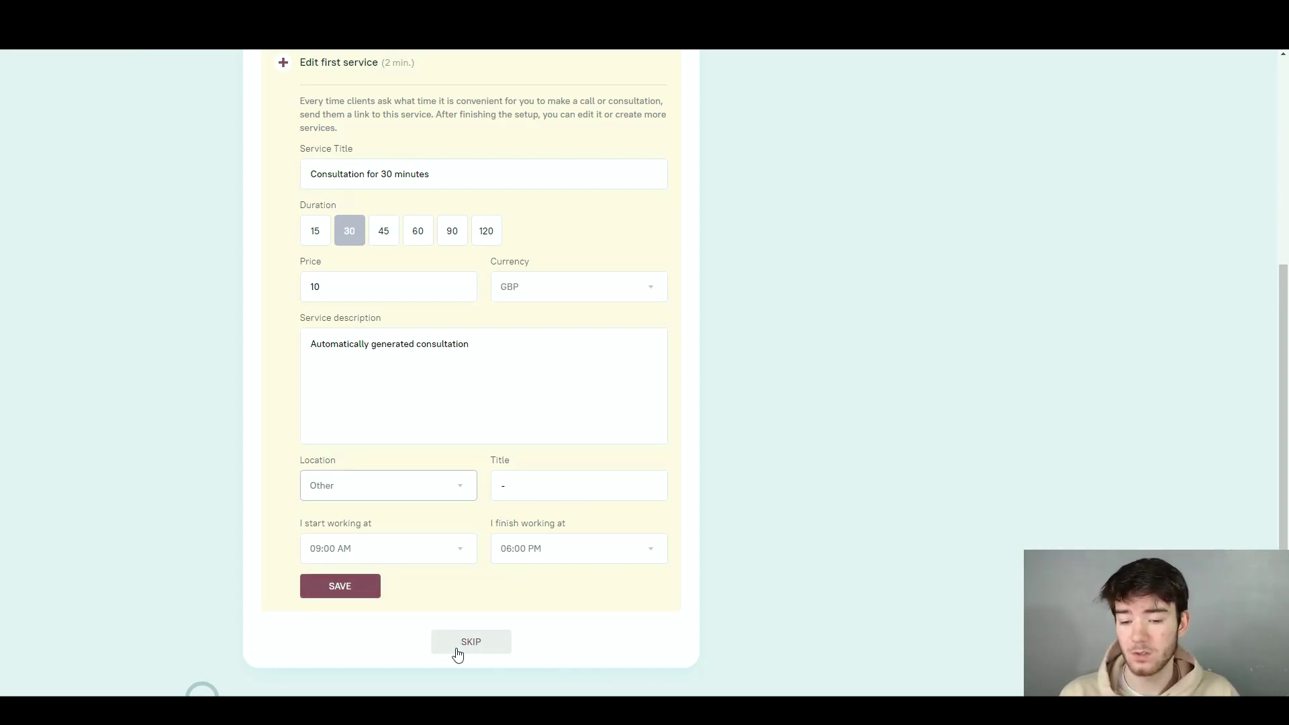
# Save the Consultation for 30 minutes service at 10 GBP.
pyautogui.click(354, 588)
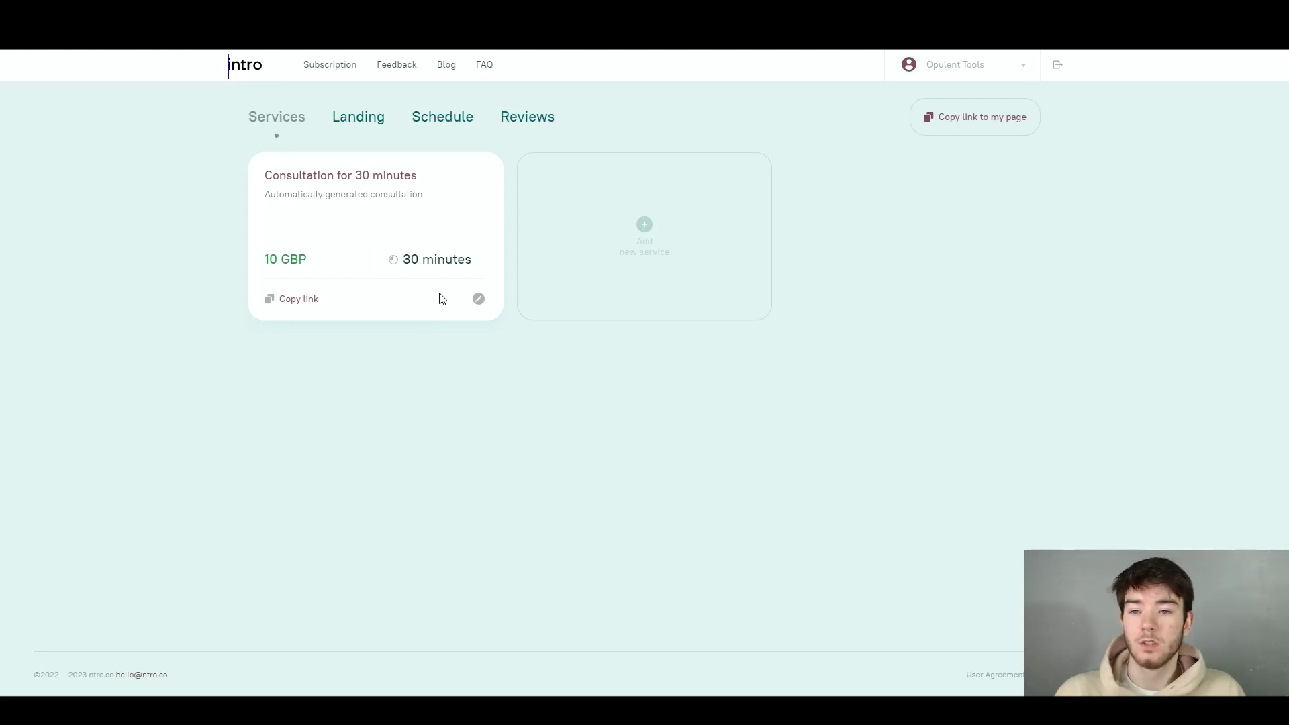
# Add a new service titled 'Reviews' with type Personal meeting (1 on 1).
pyautogui.click(665, 251)
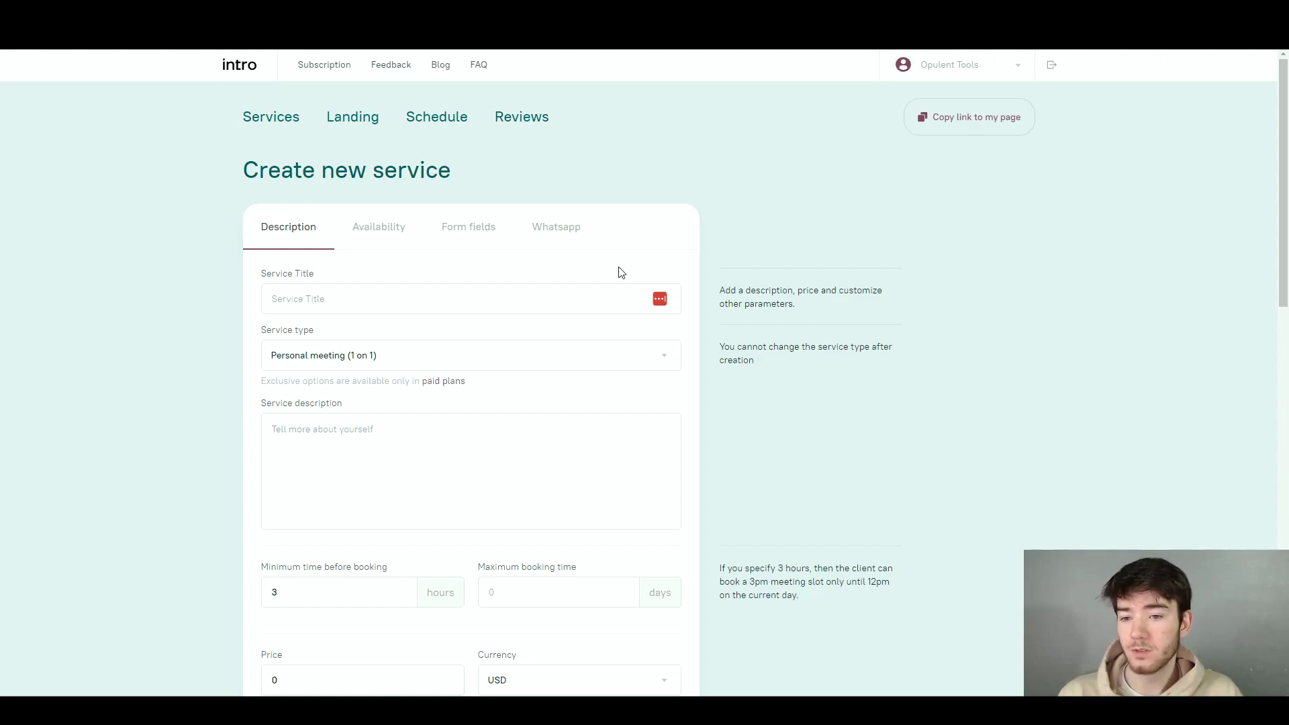
pyautogui.scroll(-1, 618, 268)
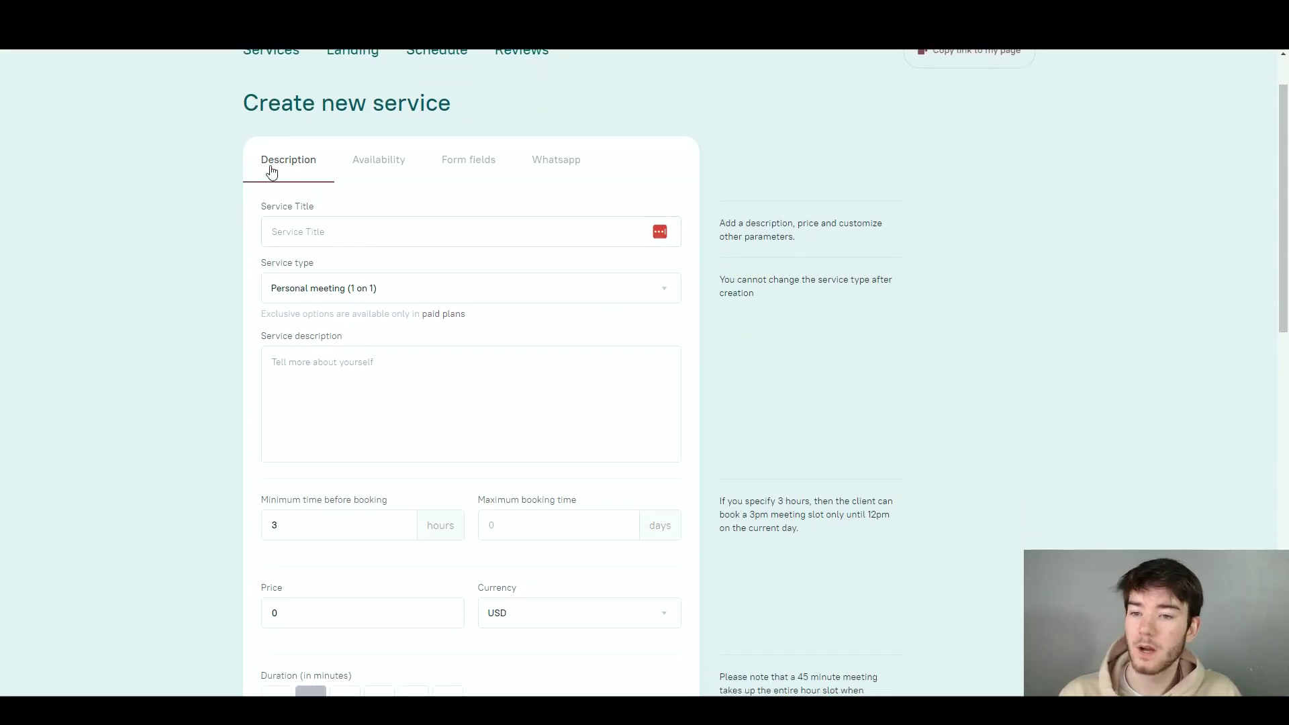
pyautogui.click(328, 230)
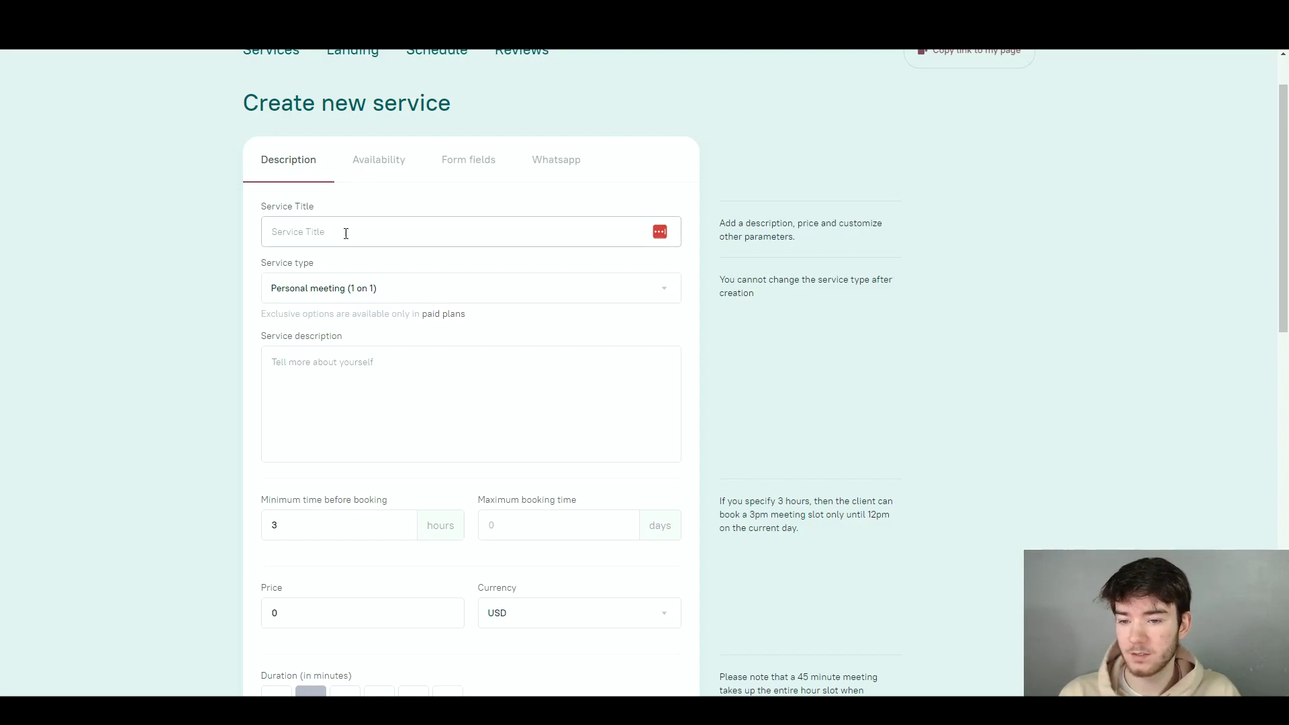
pyautogui.write('eviews')
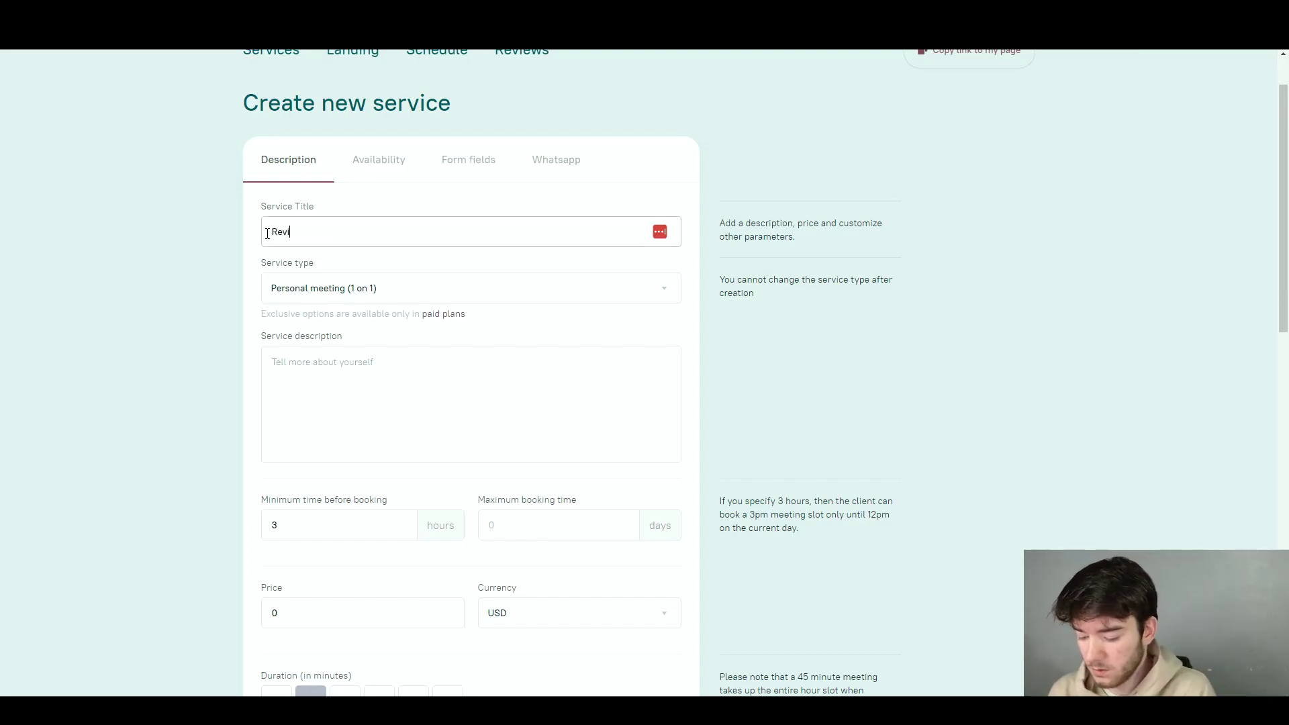
pyautogui.click(371, 290)
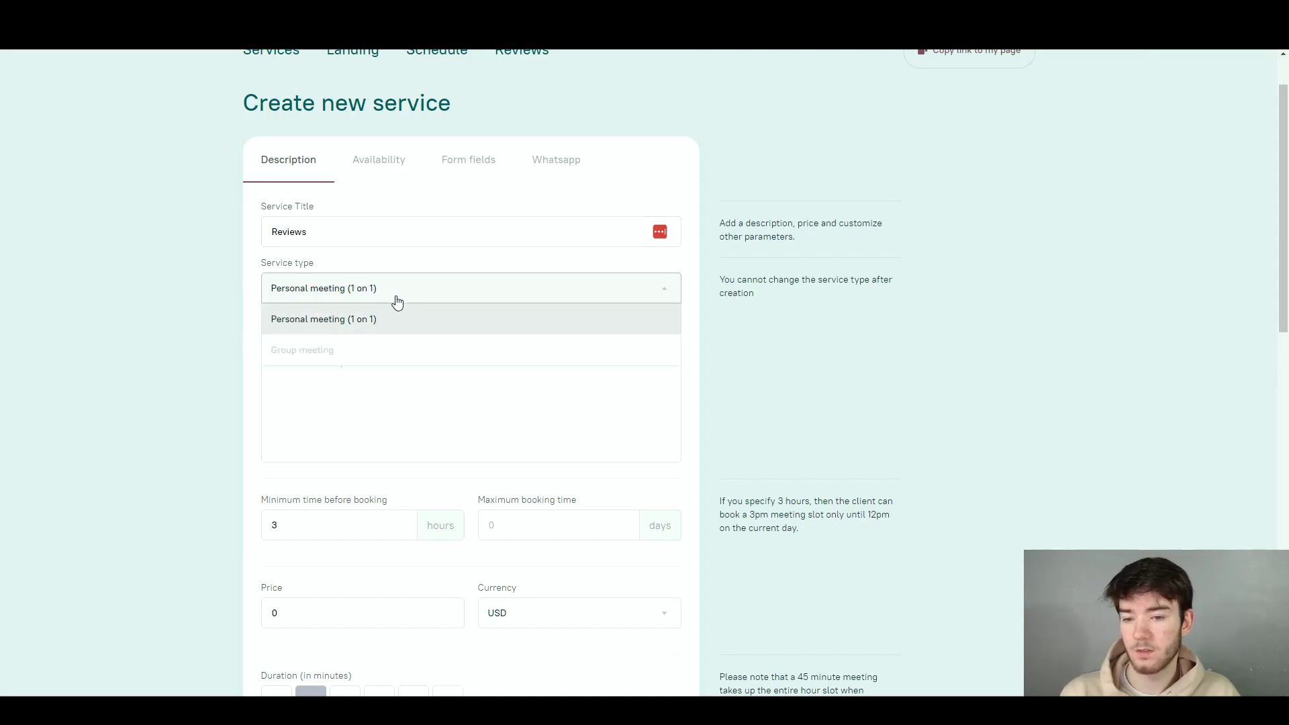
pyautogui.click(417, 290)
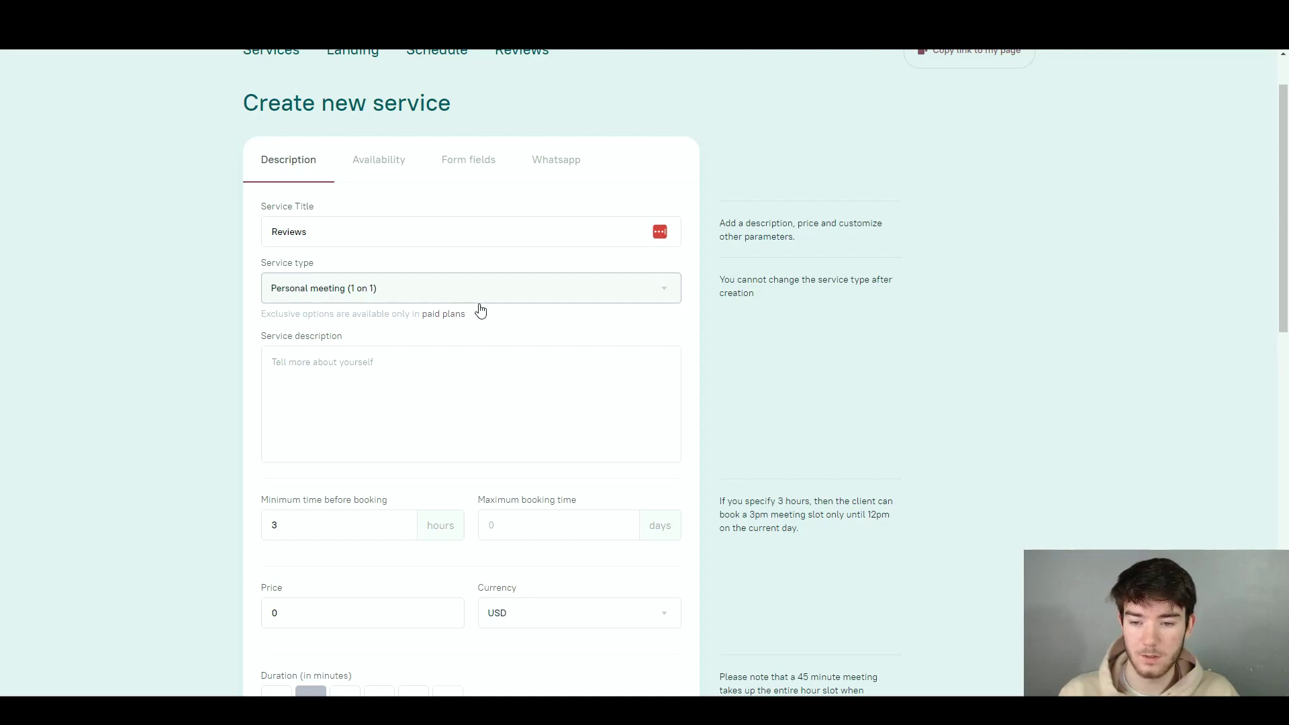
pyautogui.scroll(-1, 299, 296)
# Enter 'Tell me more about yourself.' as the Reviews service description.
pyautogui.click(382, 296)
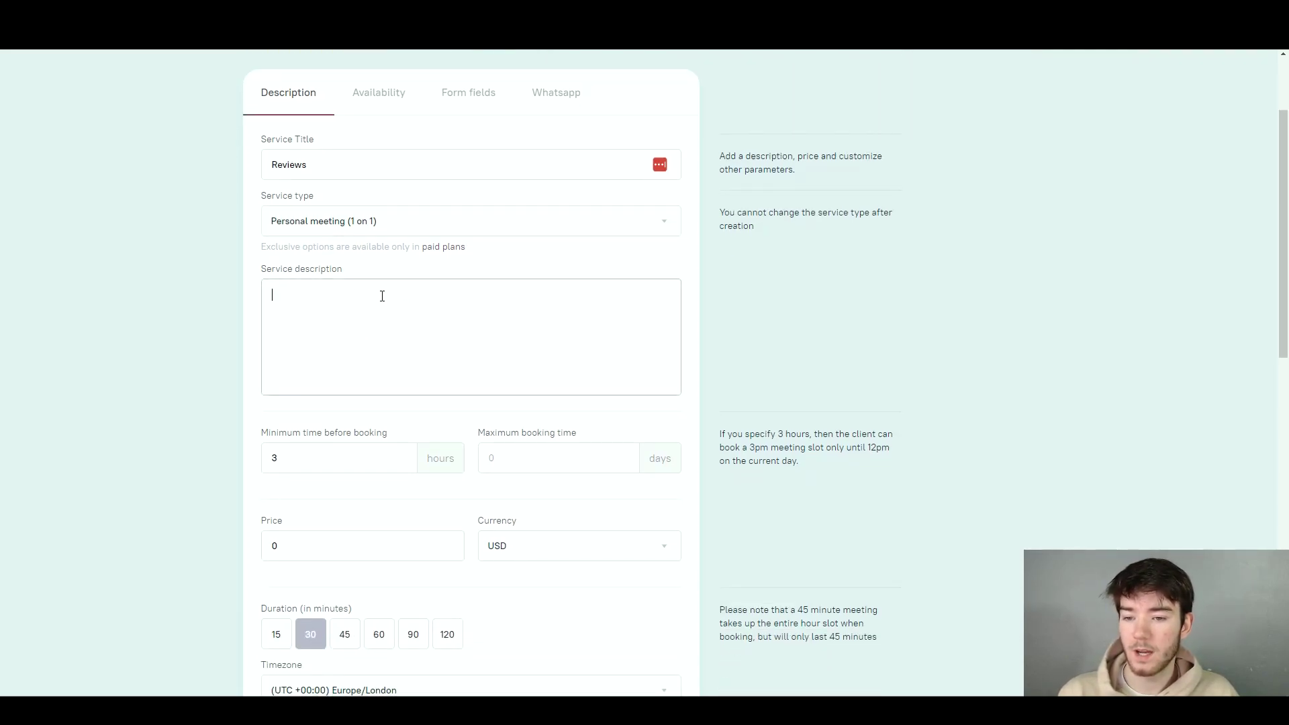
pyautogui.write('Tell me more about yourself.')
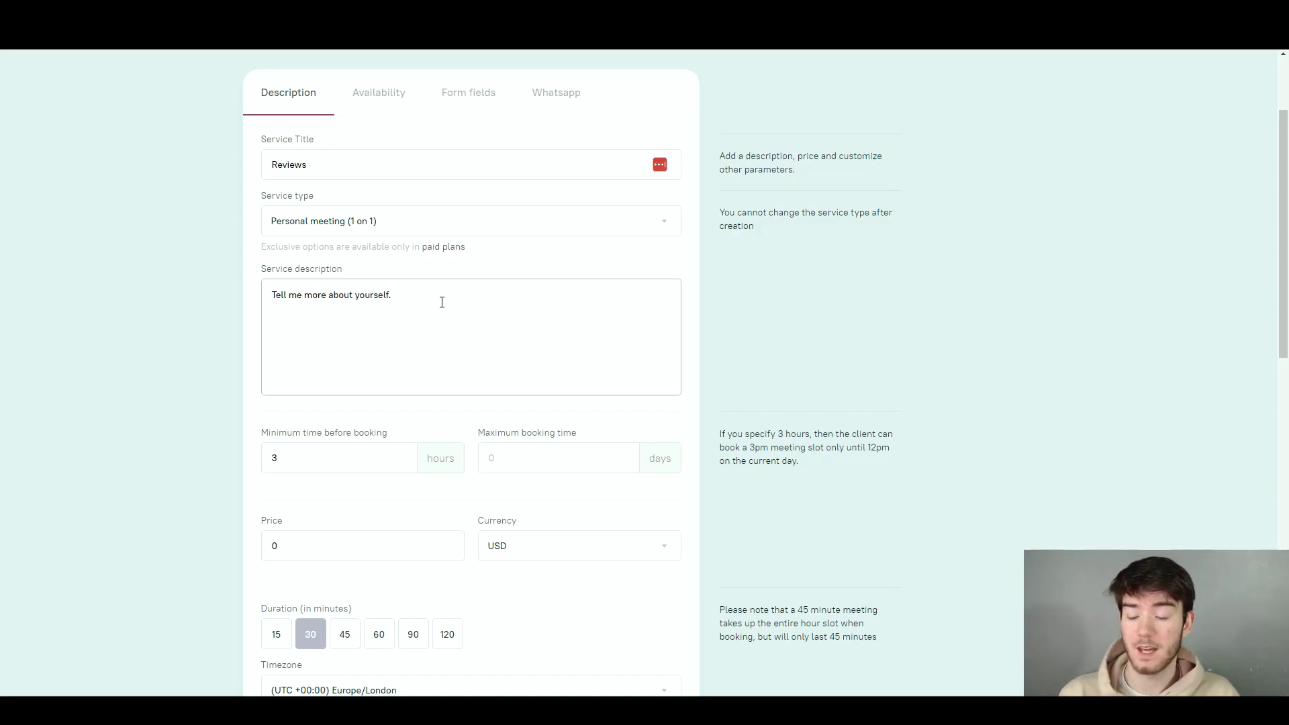
pyautogui.scroll(-1, 409, 304)
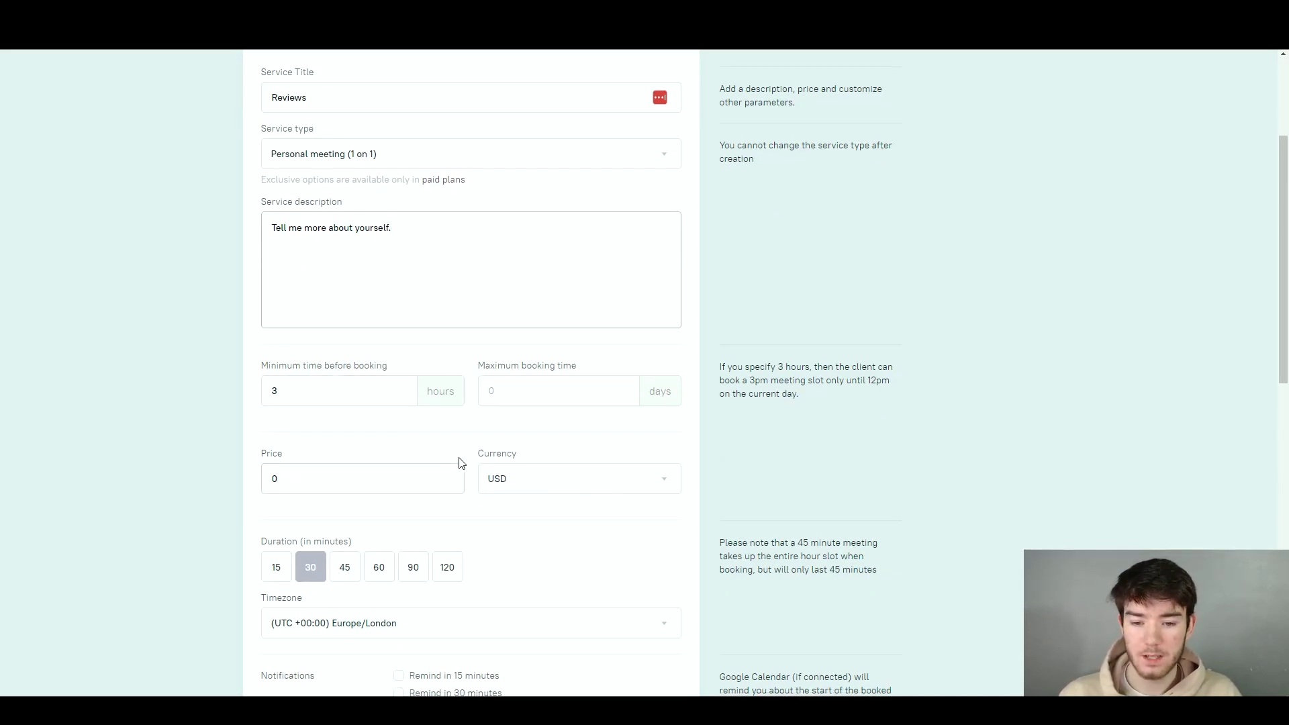
pyautogui.scroll(-5, 377, 516)
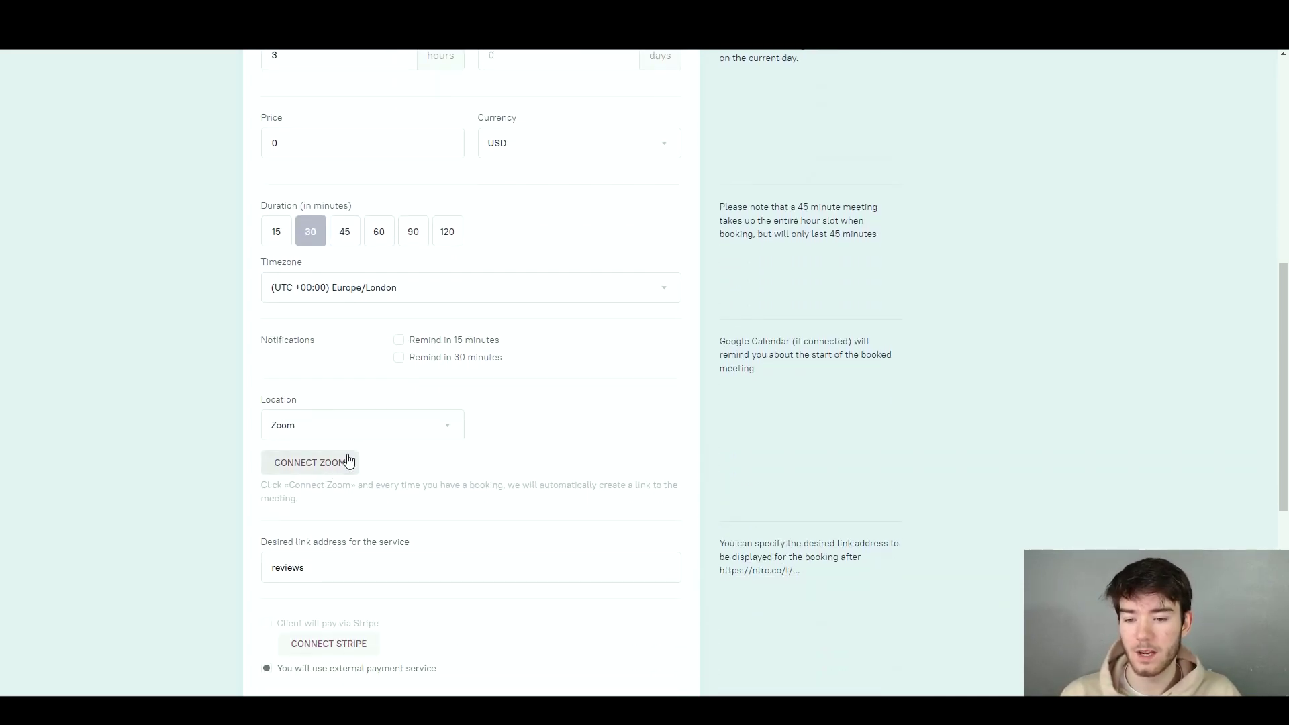
pyautogui.scroll(-2, 317, 267)
pyautogui.scroll(10, 501, 440)
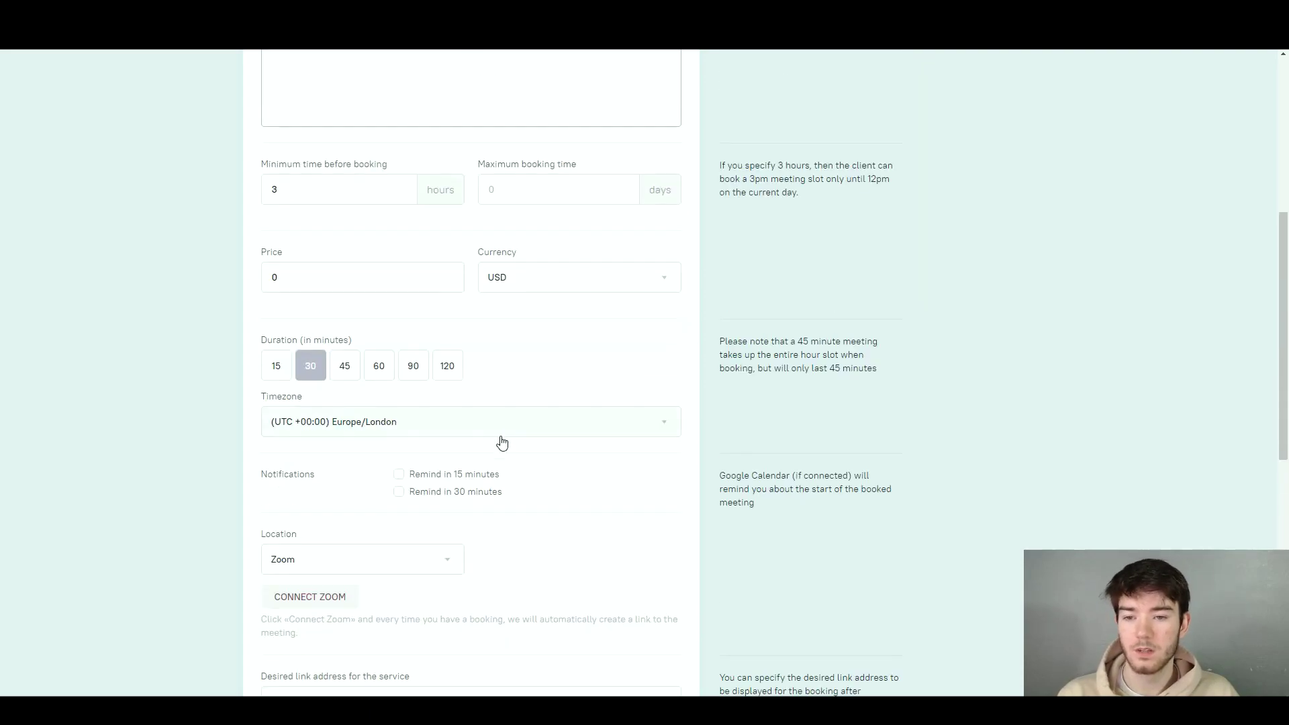
pyautogui.scroll(-2, 504, 440)
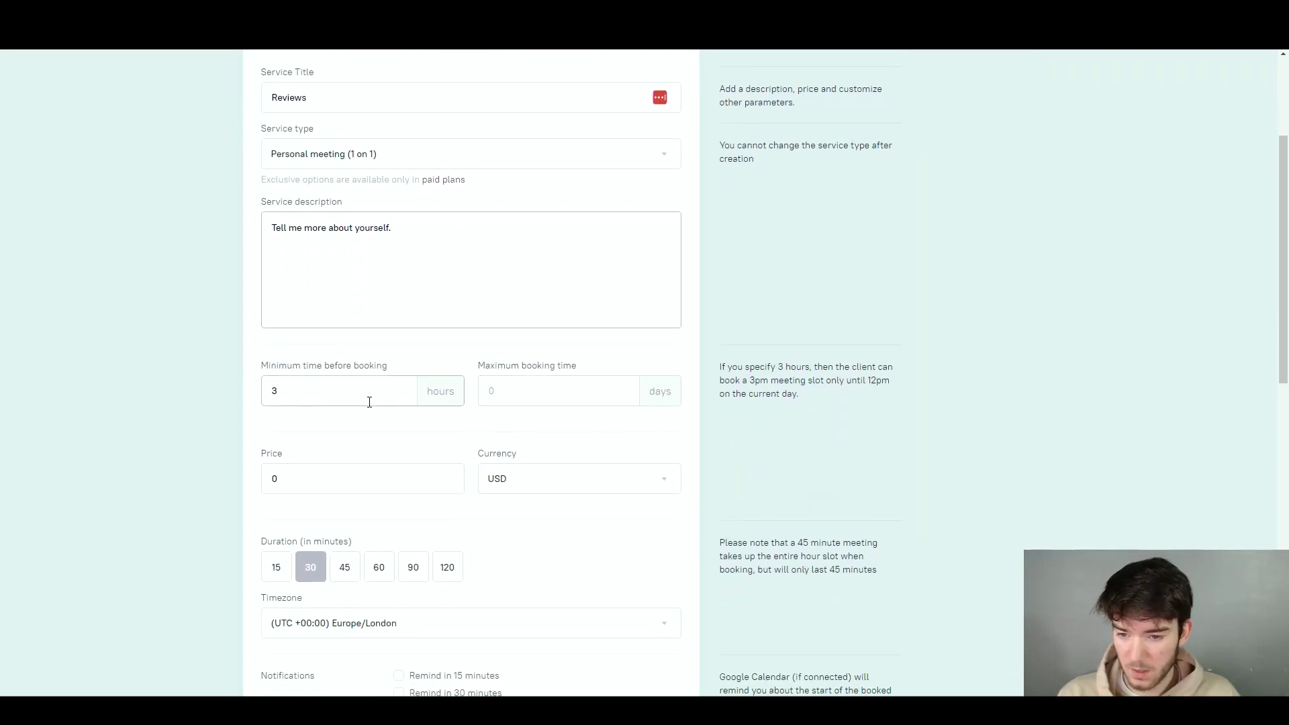
# Set 5-hour minimum notice, a 7-day maximum booking window and a 15 GBP price.
pyautogui.click(332, 398)
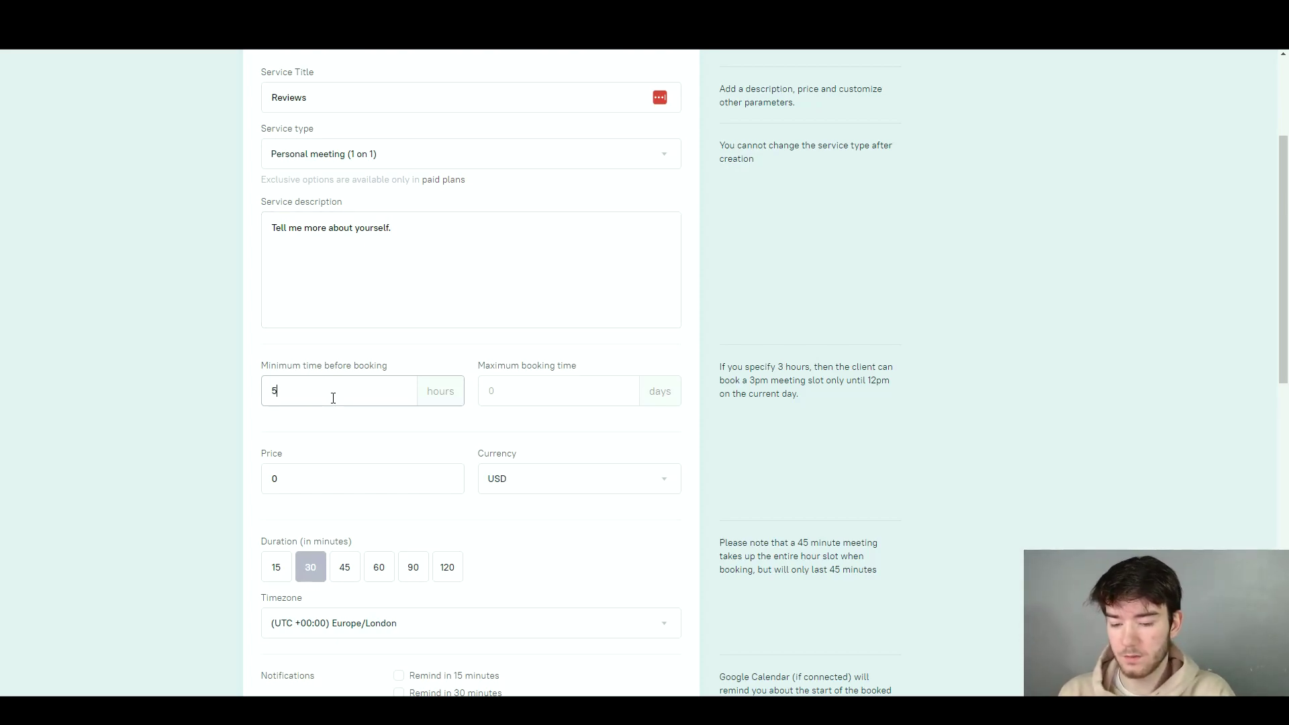
pyautogui.click(534, 391)
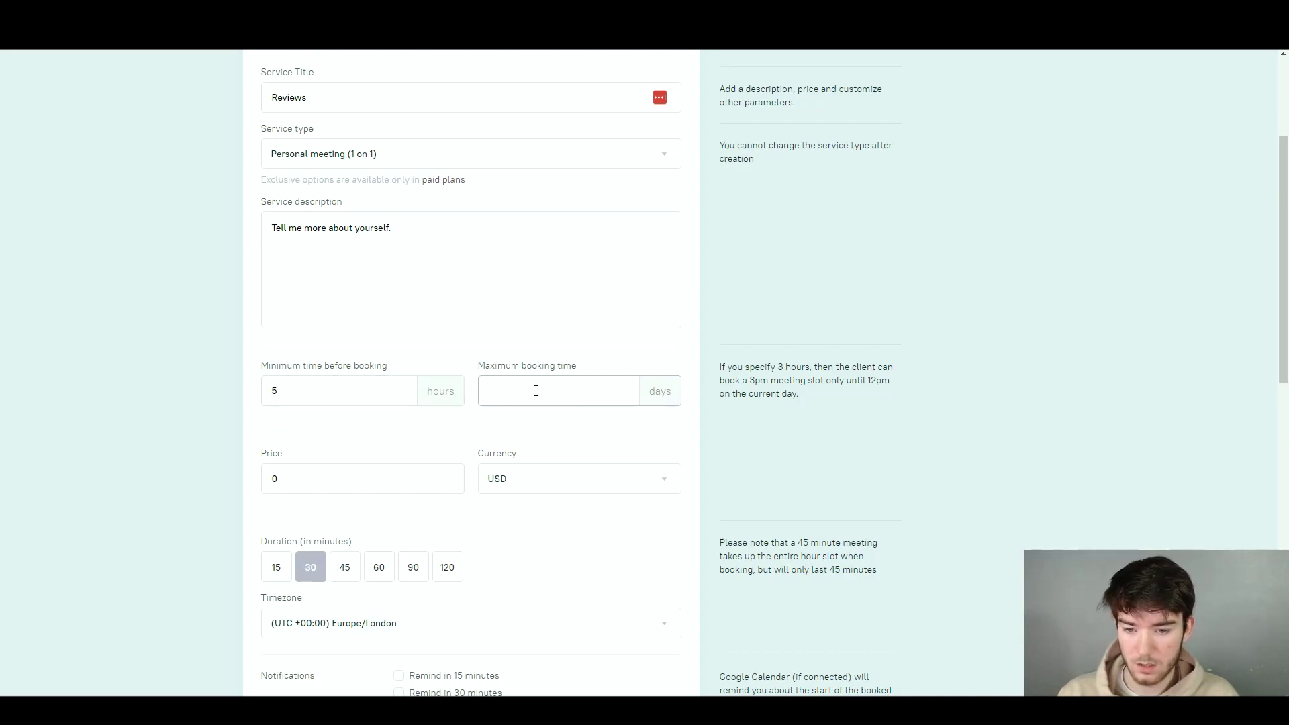
pyautogui.write('7')
pyautogui.click(368, 488)
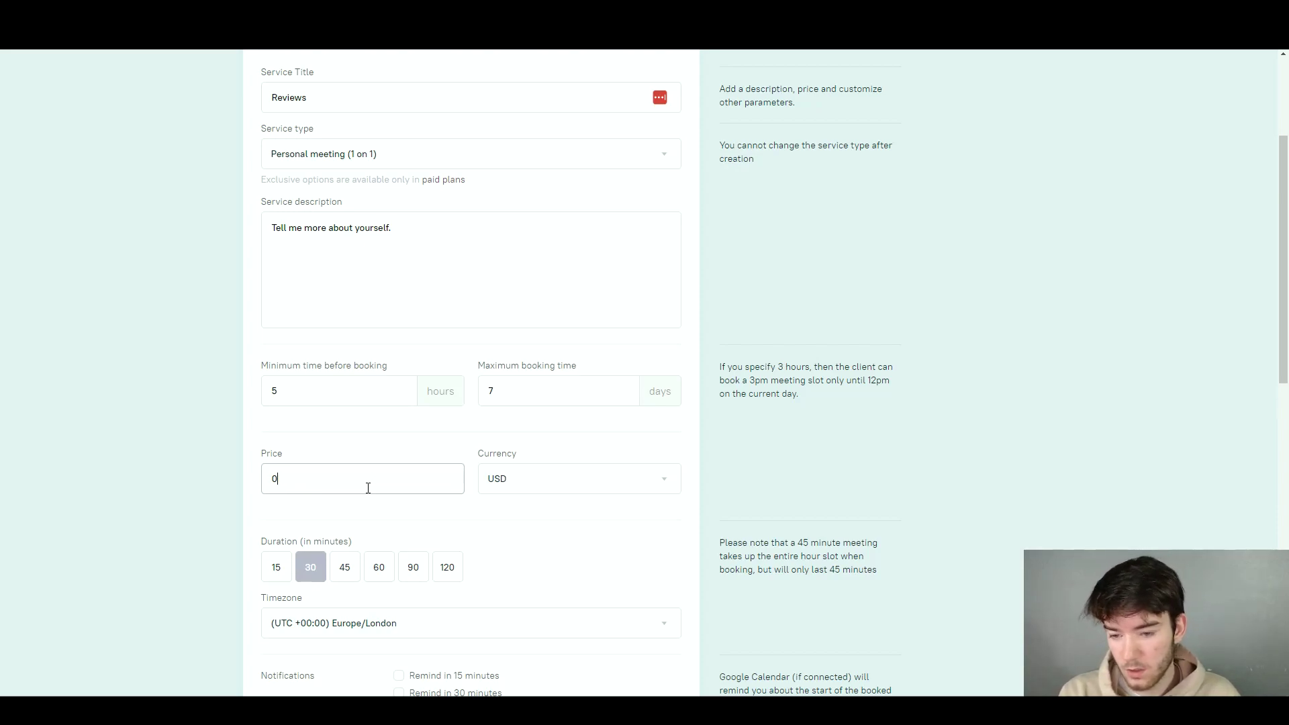
pyautogui.write('15')
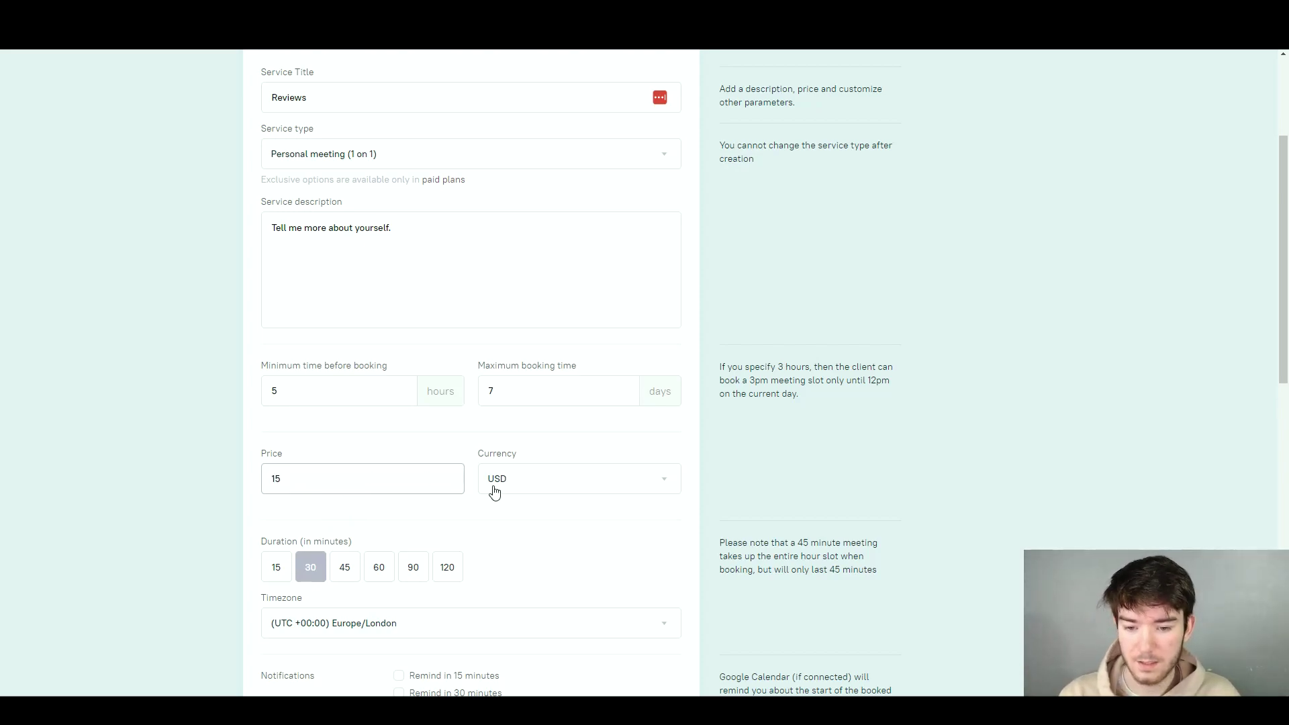
pyautogui.click(547, 492)
pyautogui.click(545, 570)
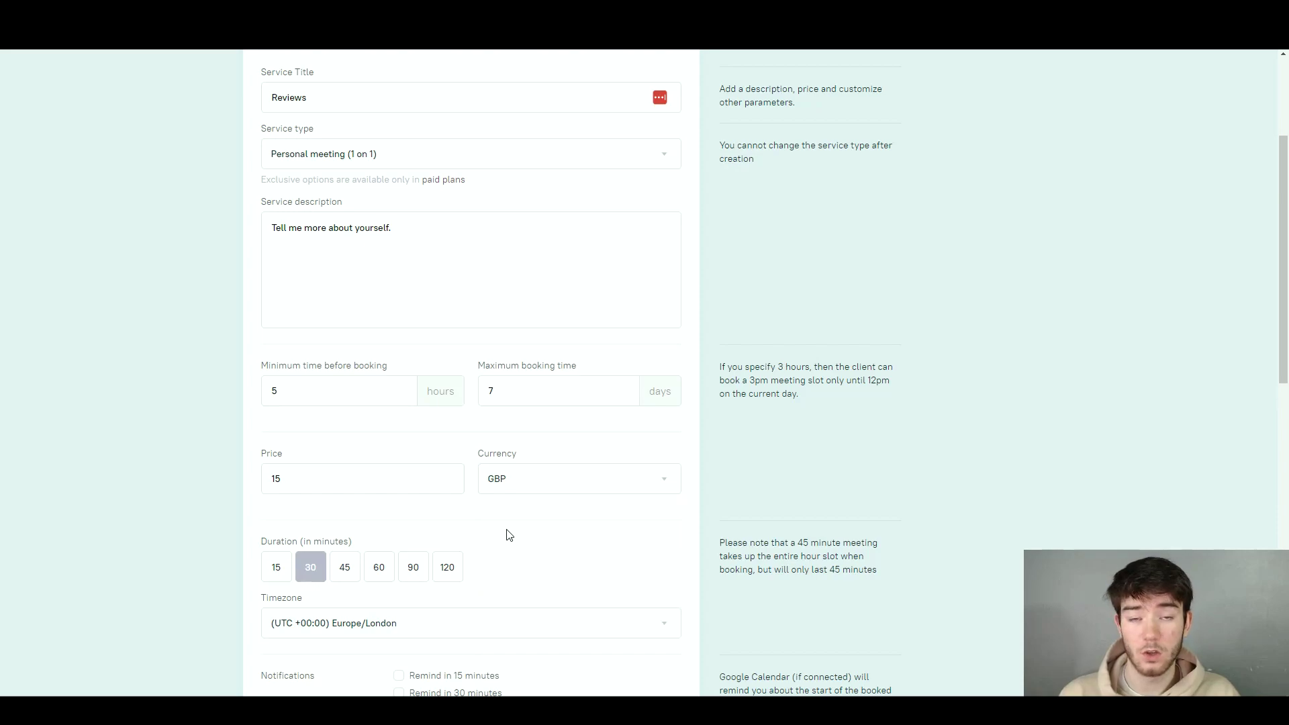
# Make the service 45 minutes with location Other, and create it.
pyautogui.scroll(-3, 507, 533)
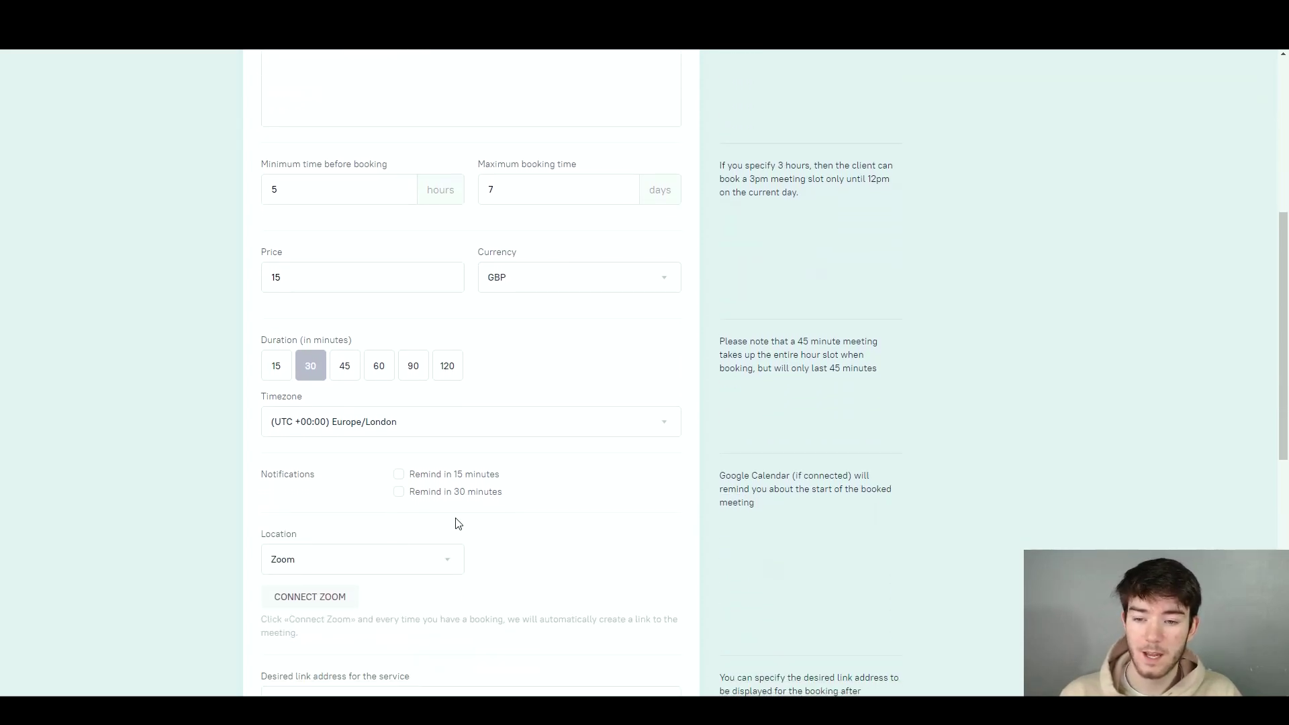
pyautogui.click(341, 372)
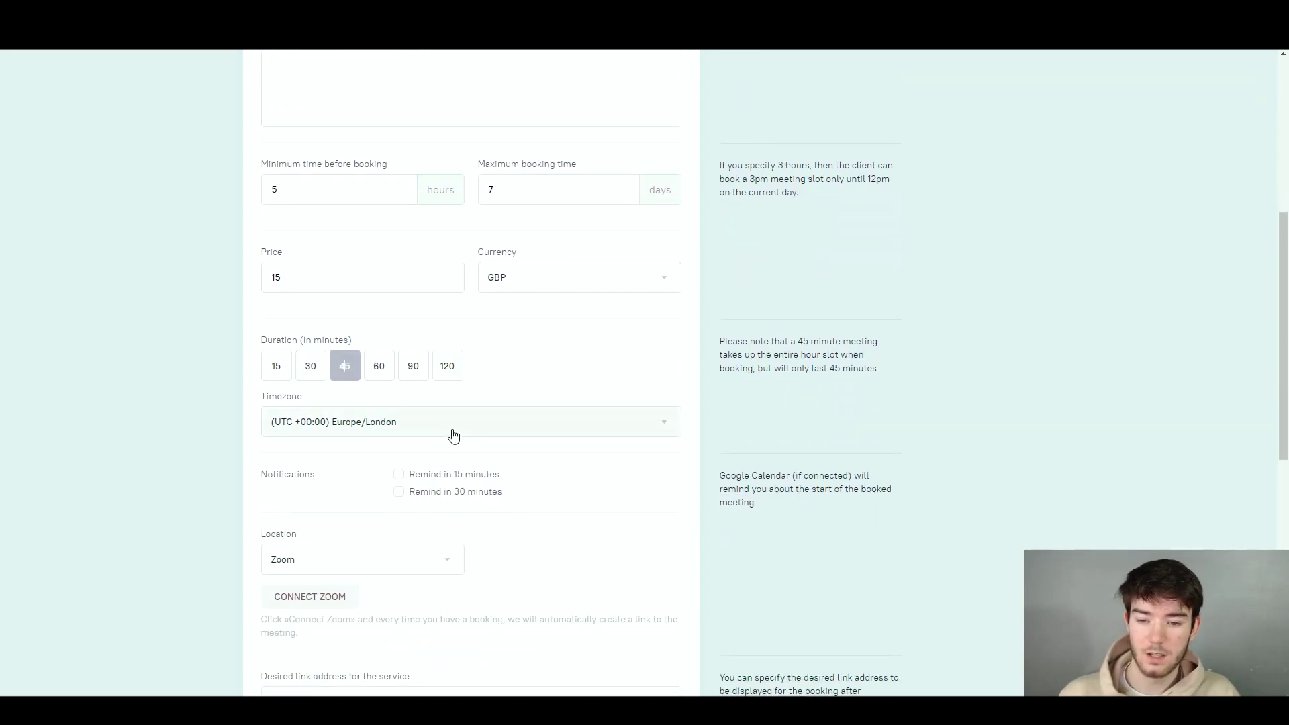
pyautogui.scroll(-3, 454, 436)
pyautogui.click(430, 358)
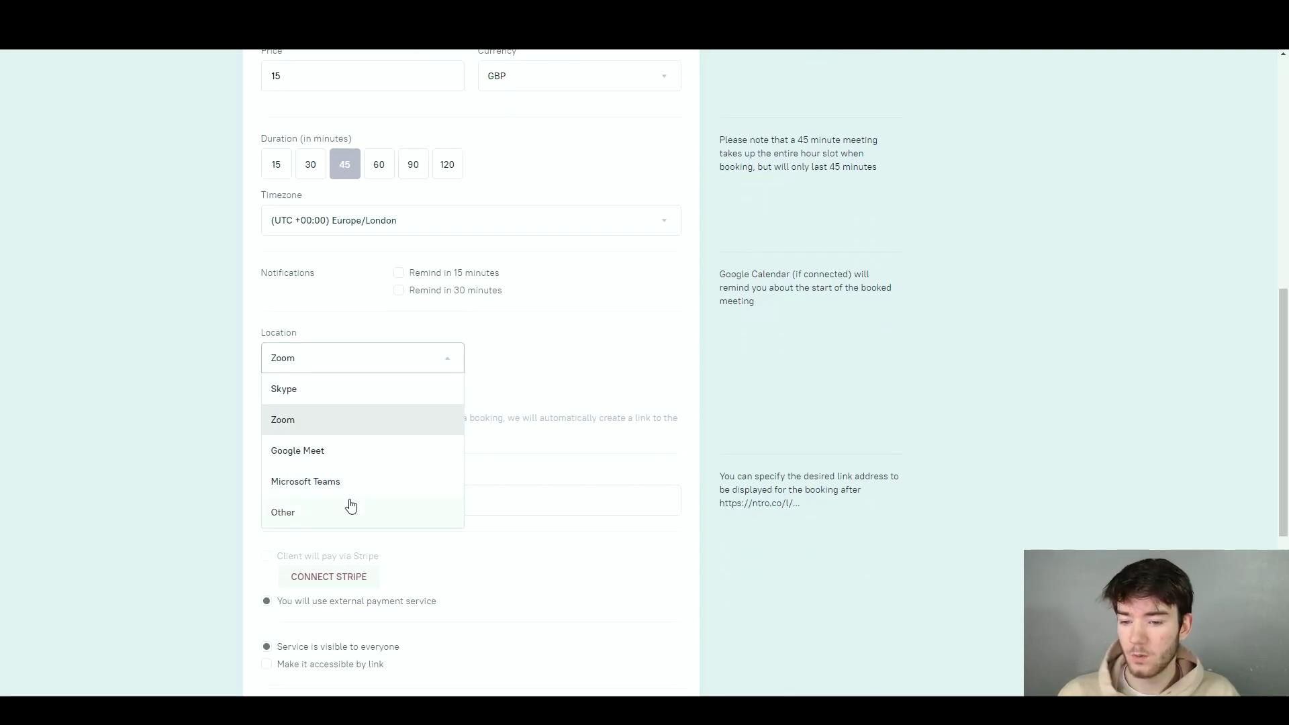
pyautogui.click(348, 508)
pyautogui.scroll(-5, 390, 430)
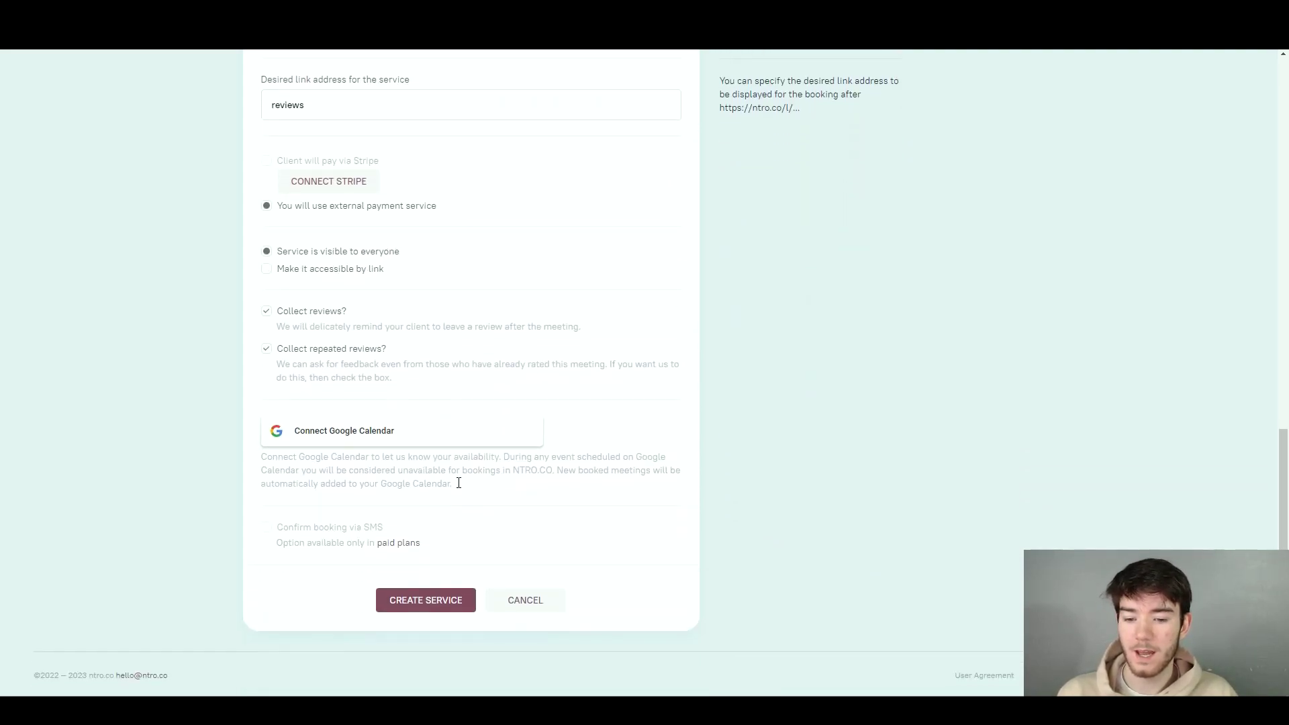
pyautogui.click(426, 600)
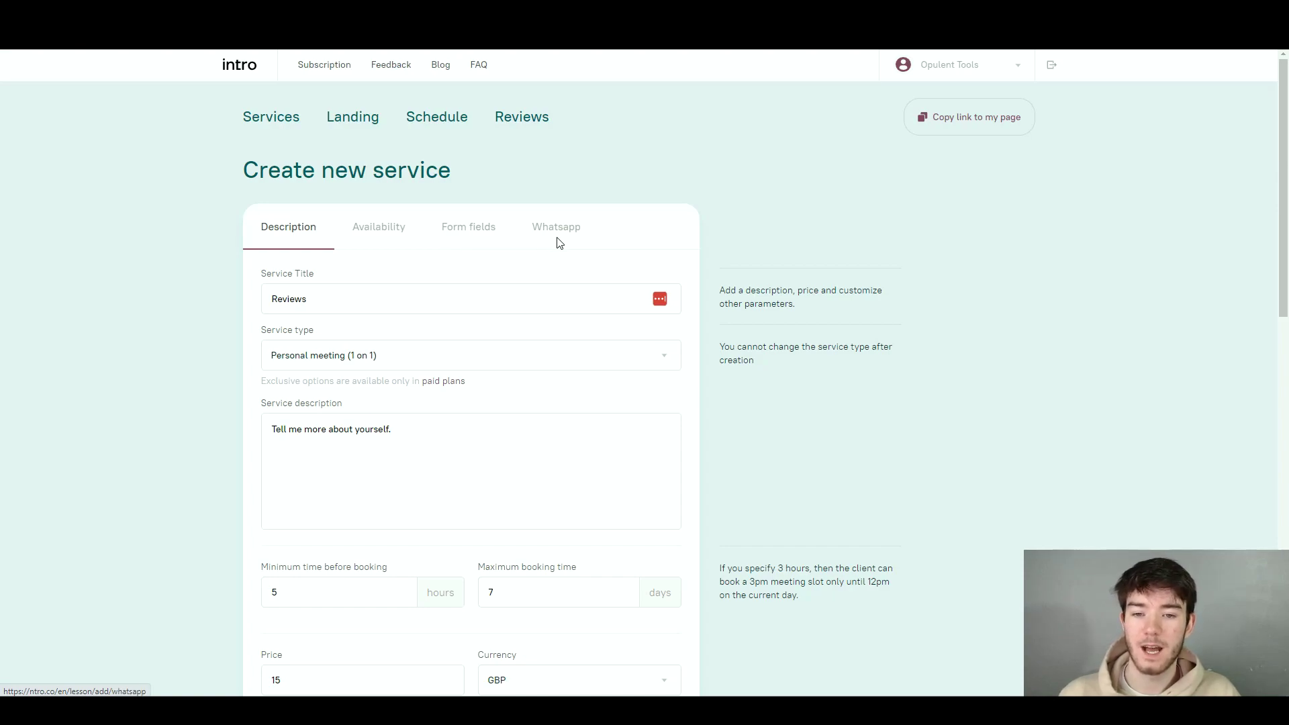
pyautogui.scroll(-14, 555, 241)
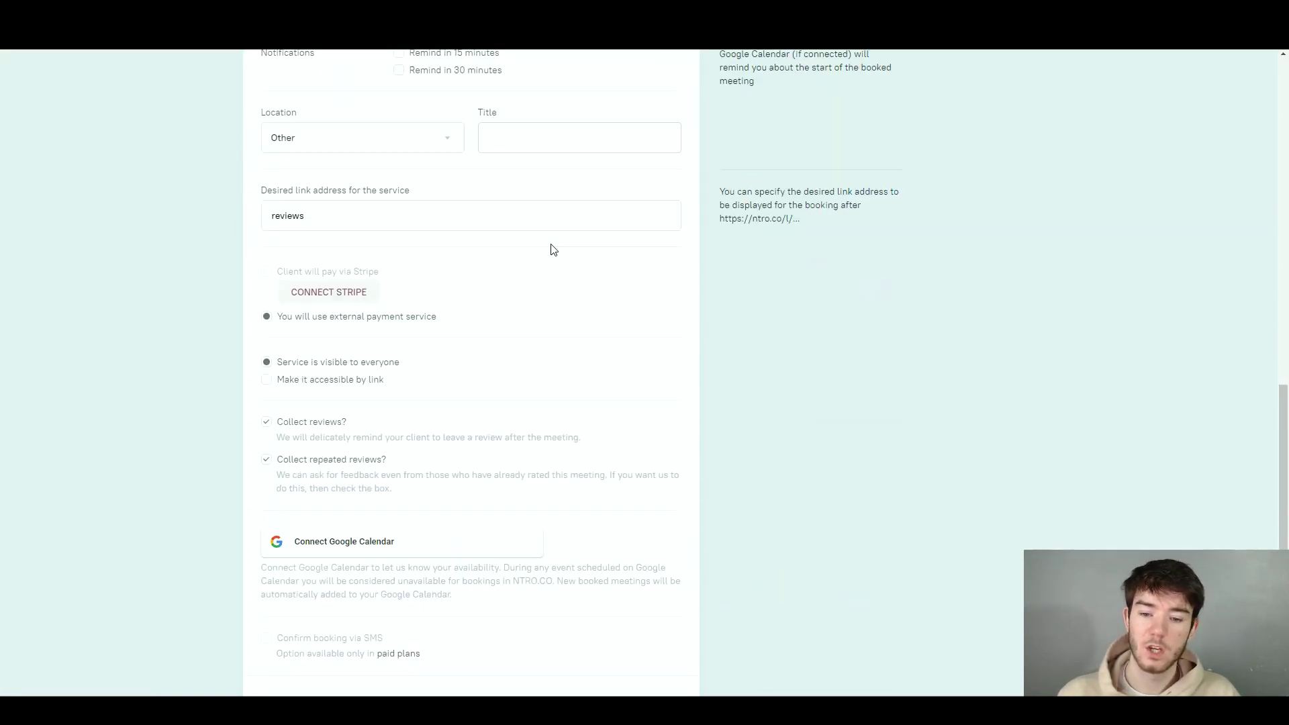
pyautogui.click(426, 600)
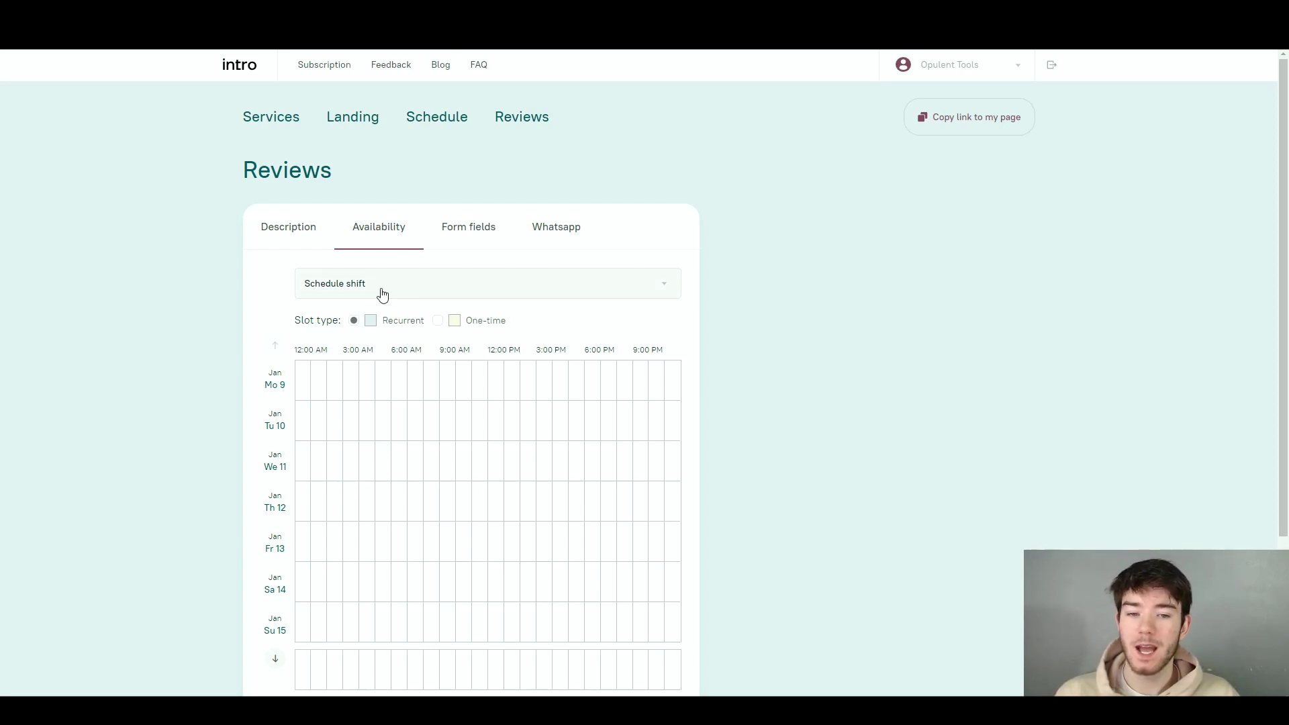
# Check the schedule shift options, then move down to the empty Form fields section.
pyautogui.click(448, 298)
pyautogui.click(402, 298)
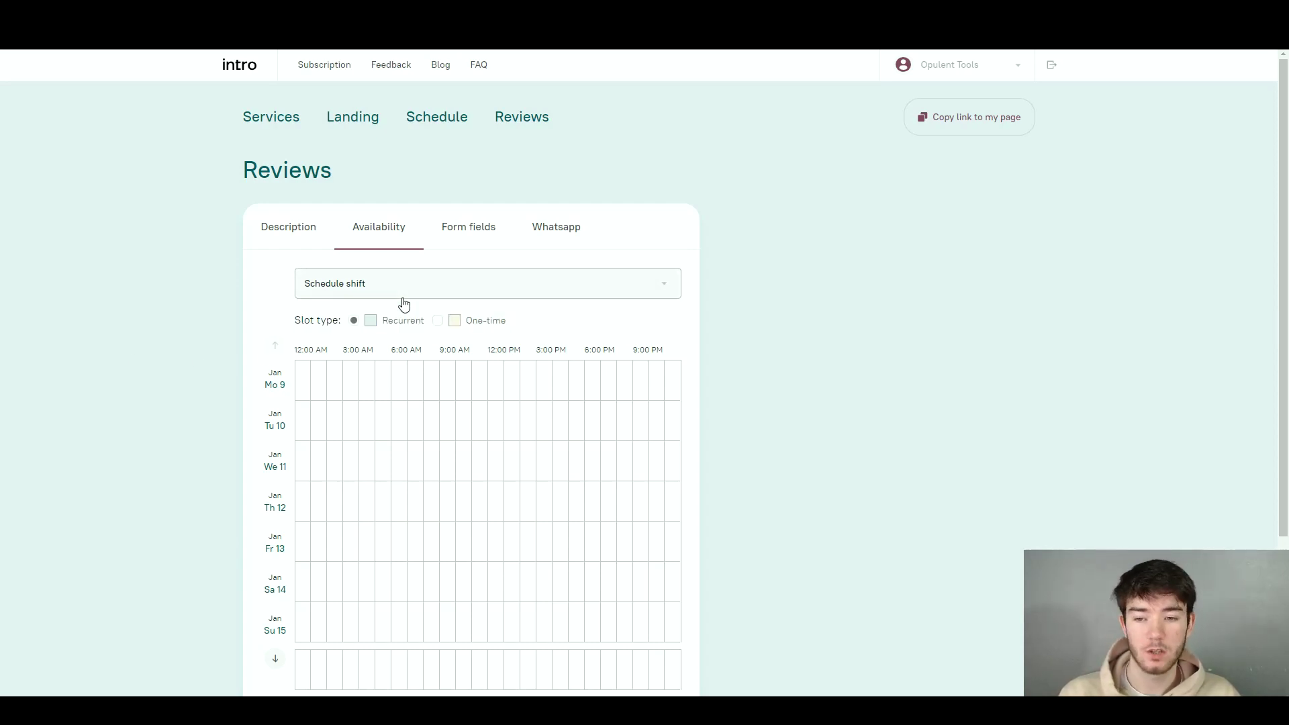
pyautogui.scroll(-1, 409, 302)
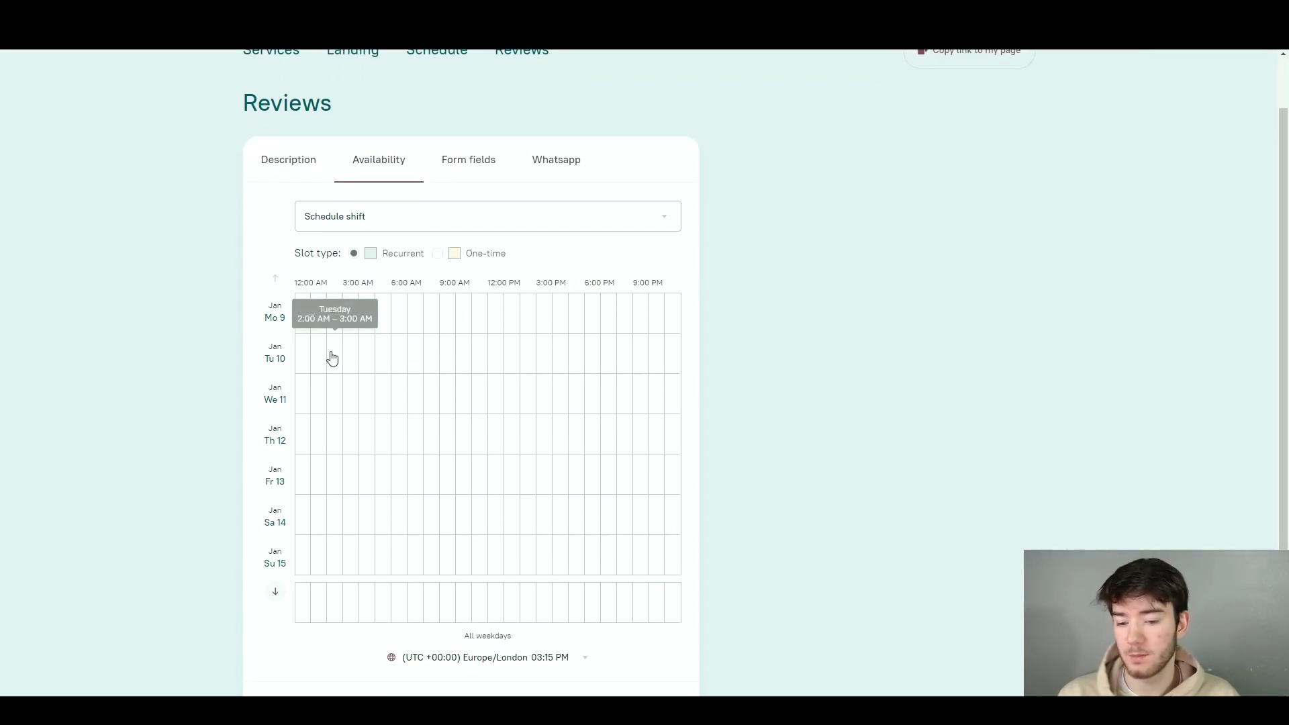
pyautogui.scroll(-2, 332, 358)
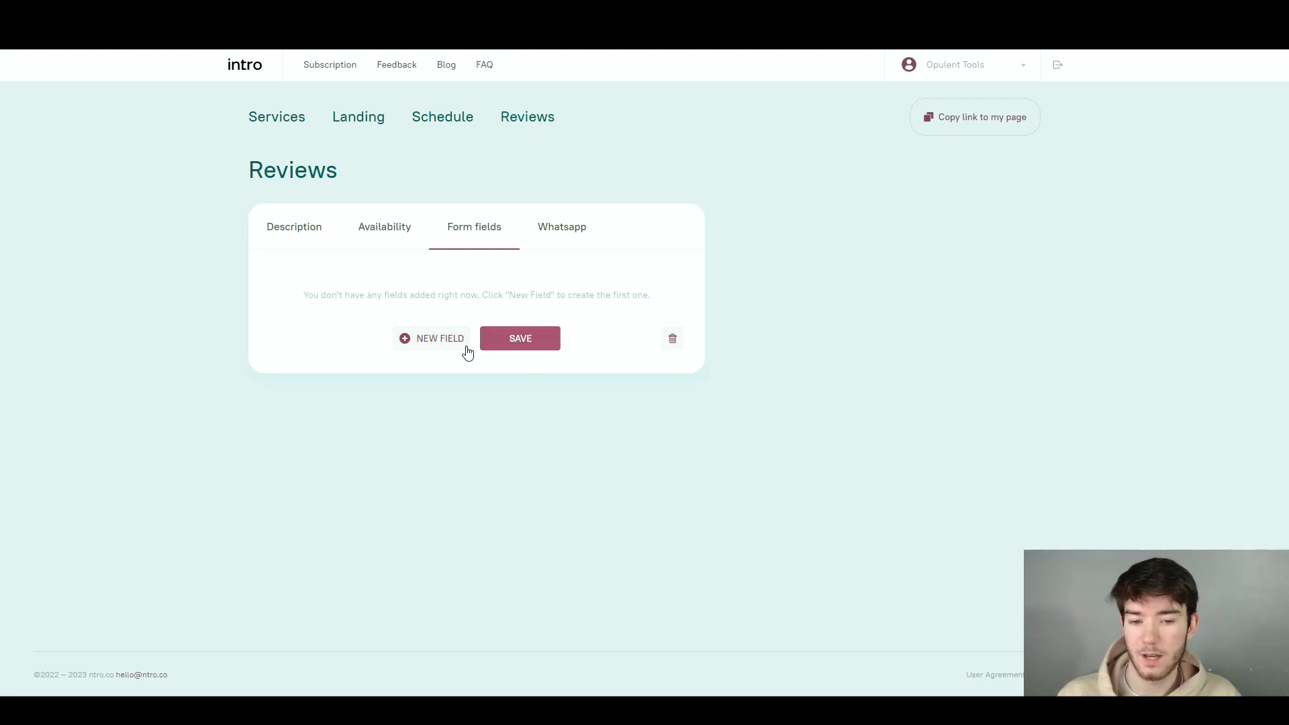
# Try adding a new booking form field and saving it empty.
pyautogui.click(446, 345)
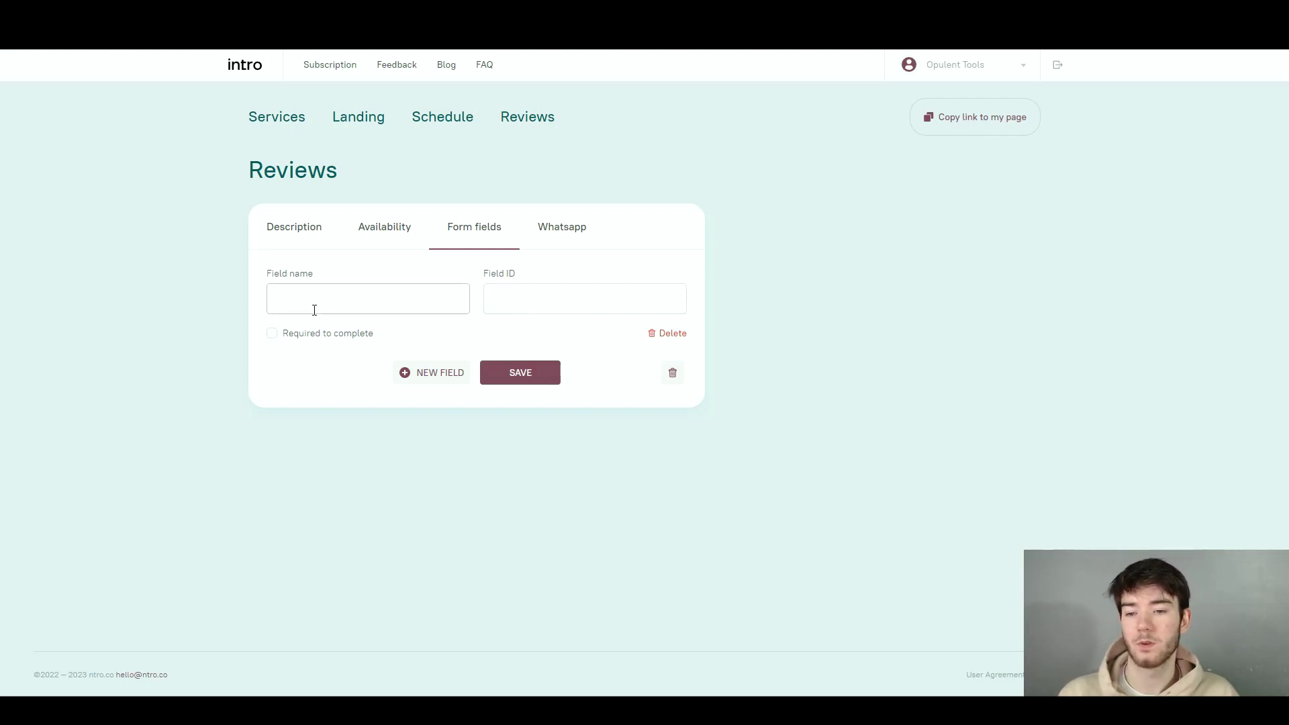
pyautogui.click(514, 380)
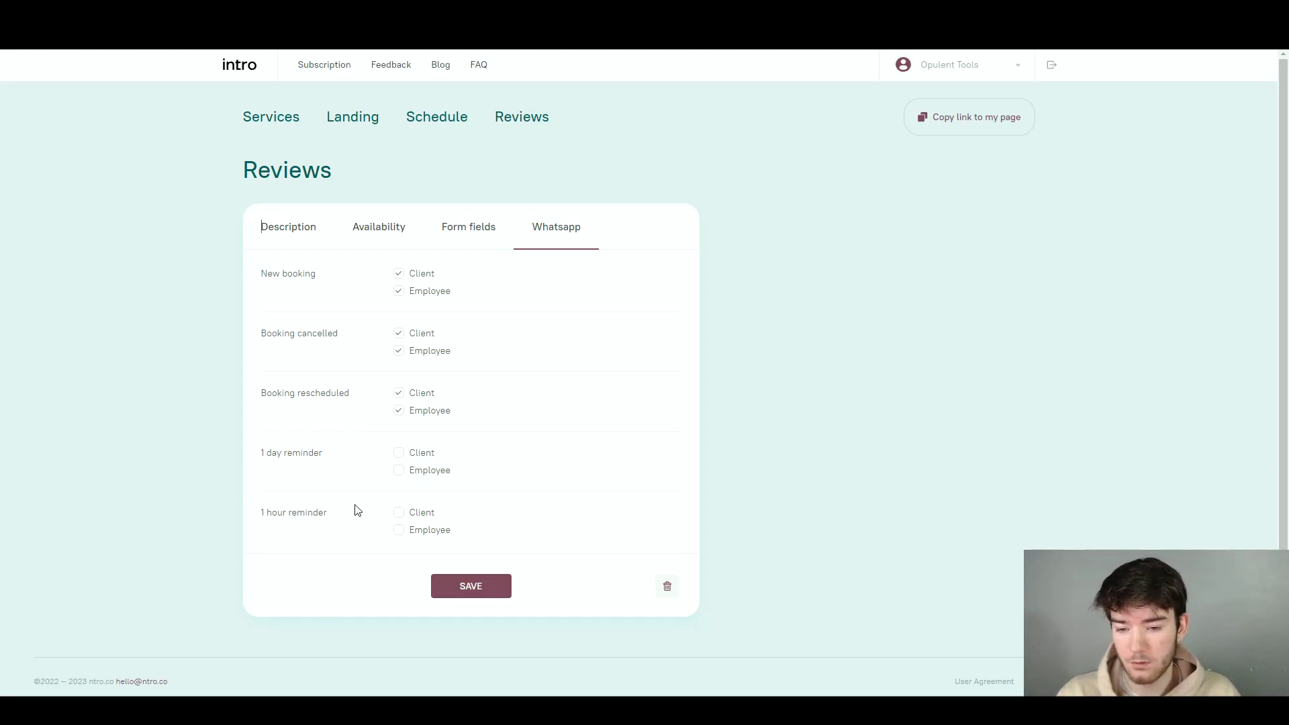
# Turn on 1-day and 1-hour WhatsApp reminders for client and employee, then save.
pyautogui.click(400, 455)
pyautogui.click(398, 470)
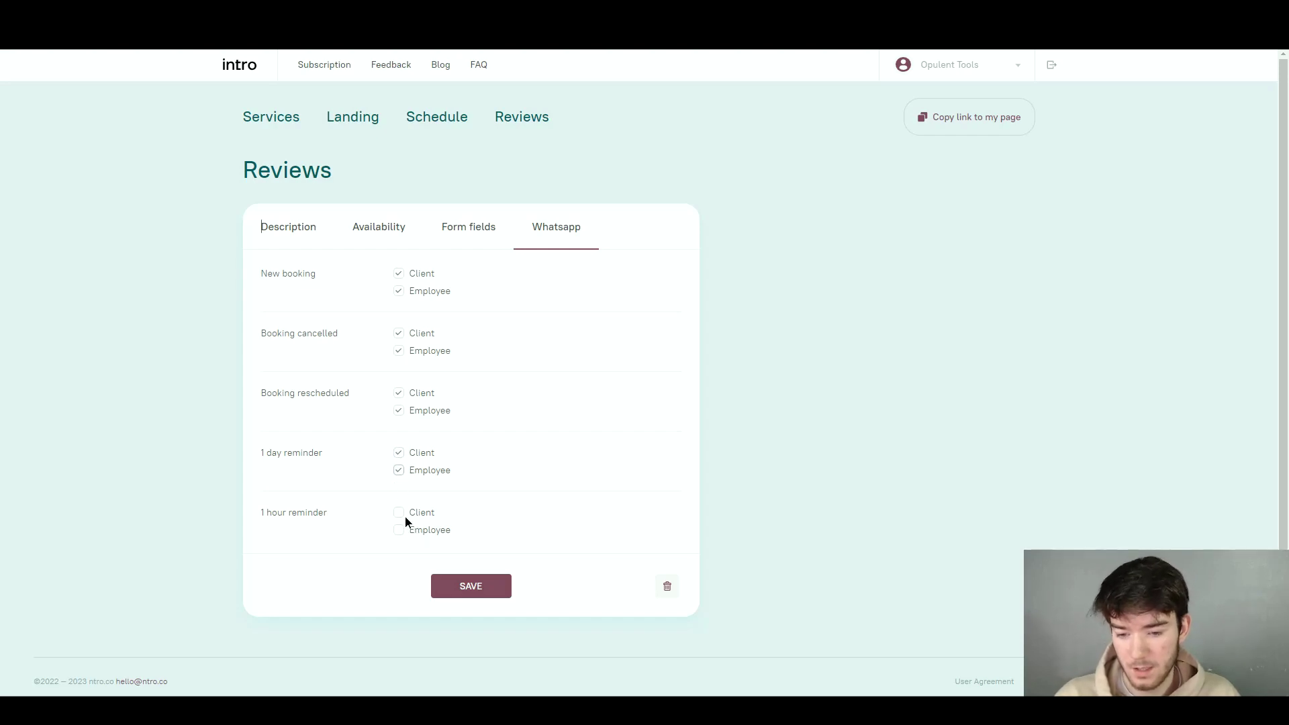
pyautogui.click(399, 513)
pyautogui.click(400, 531)
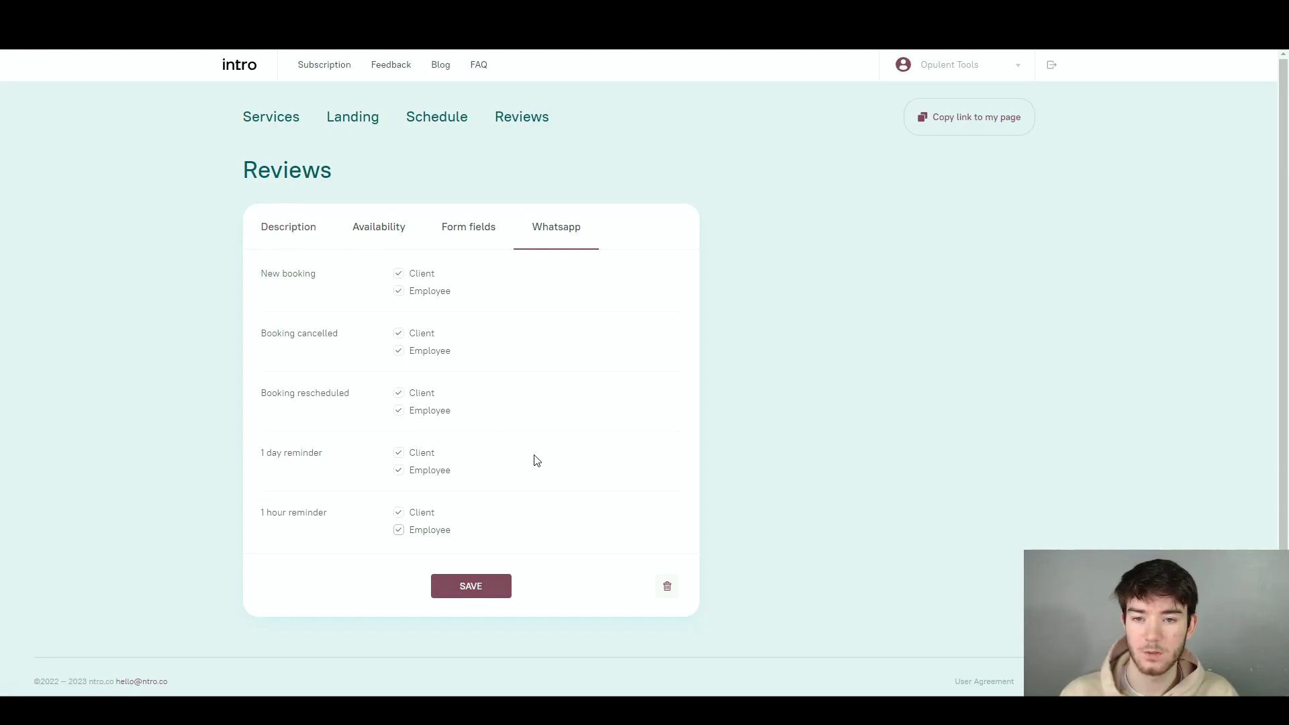
pyautogui.click(505, 589)
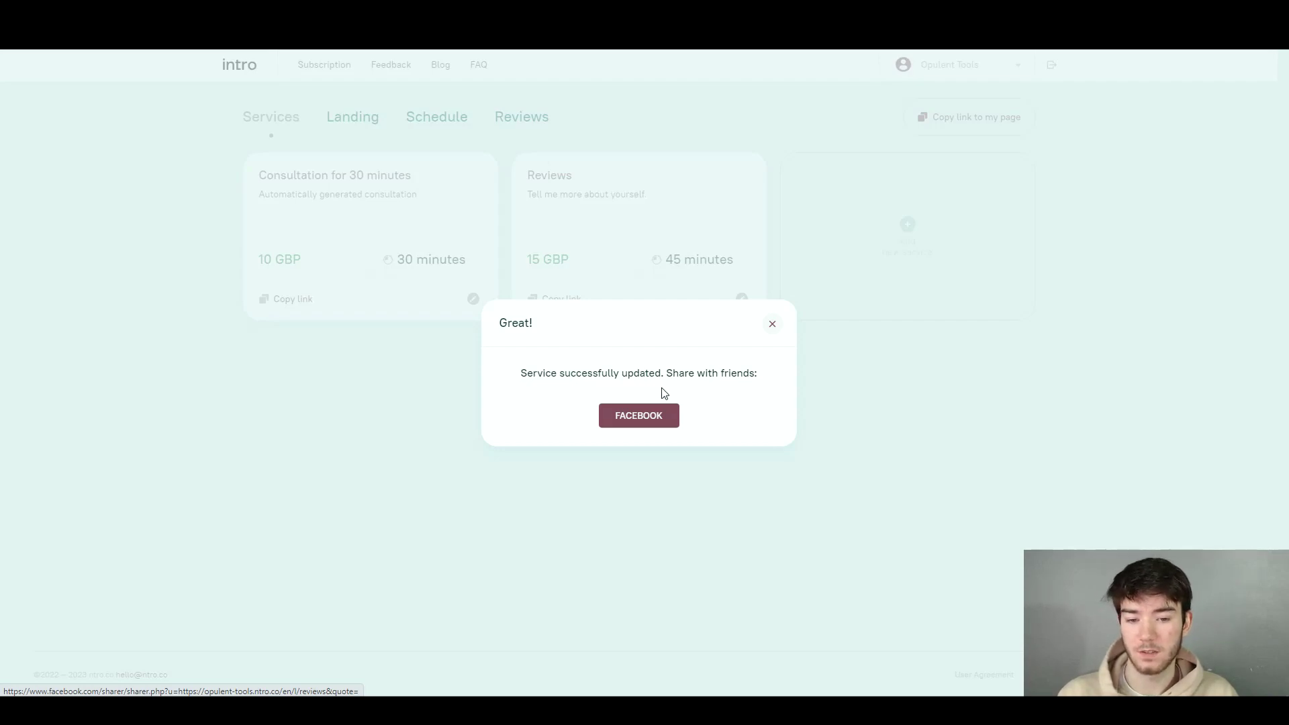
# Dismiss the service-updated message and go to the Landing page settings.
pyautogui.click(771, 324)
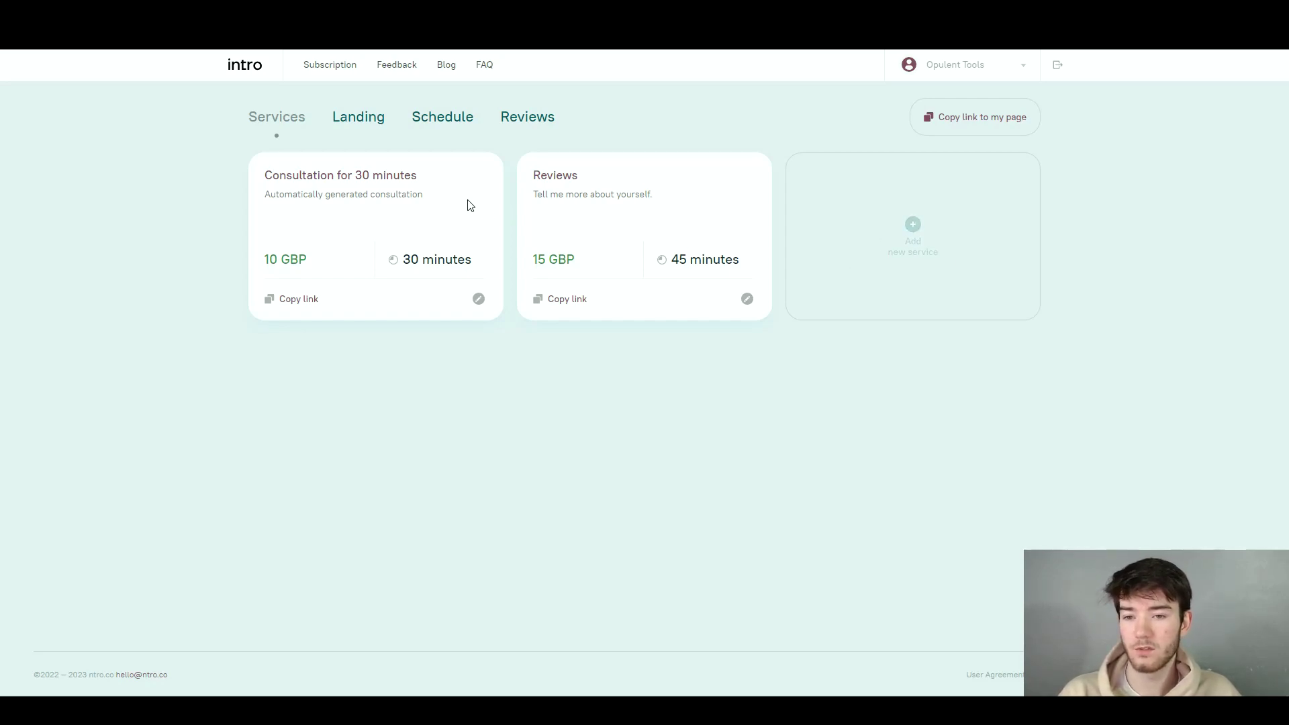
pyautogui.click(359, 135)
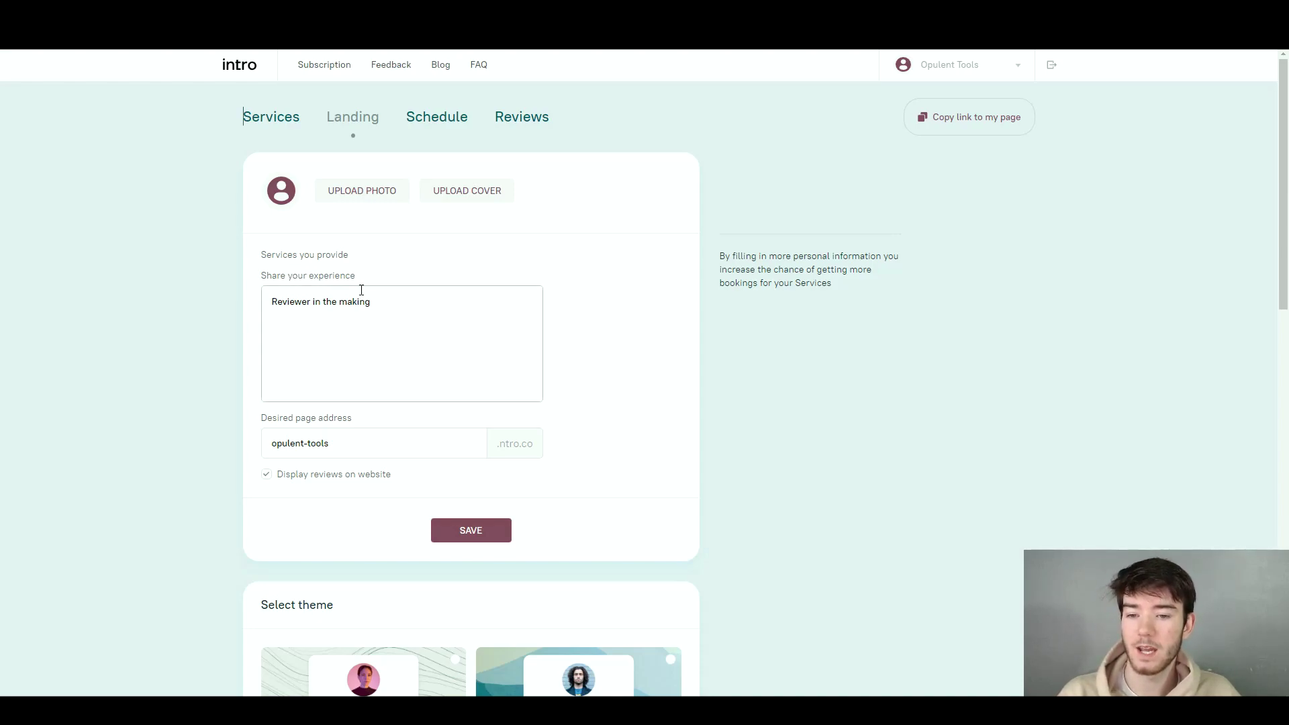
# Save the landing page settings with the bio 'Reviewer in the making' and confirm.
pyautogui.moveTo(383, 300); pyautogui.dragTo(302, 301)
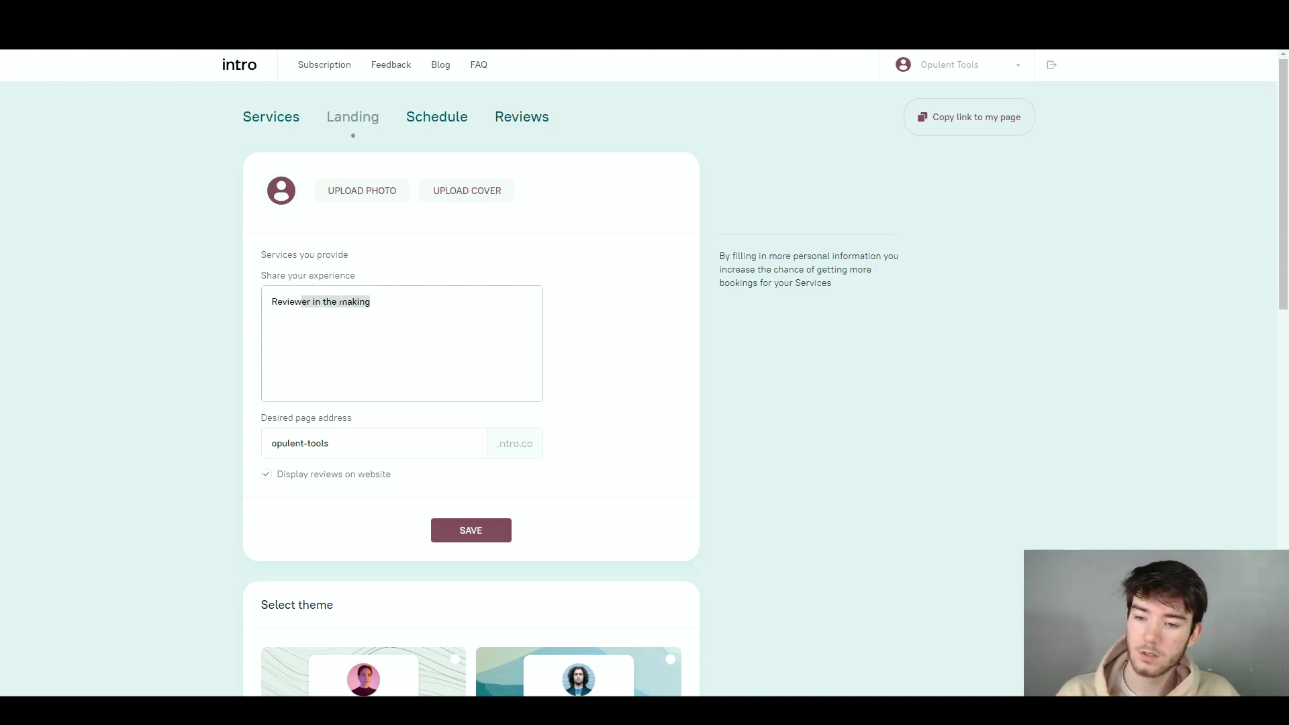
pyautogui.click(387, 299)
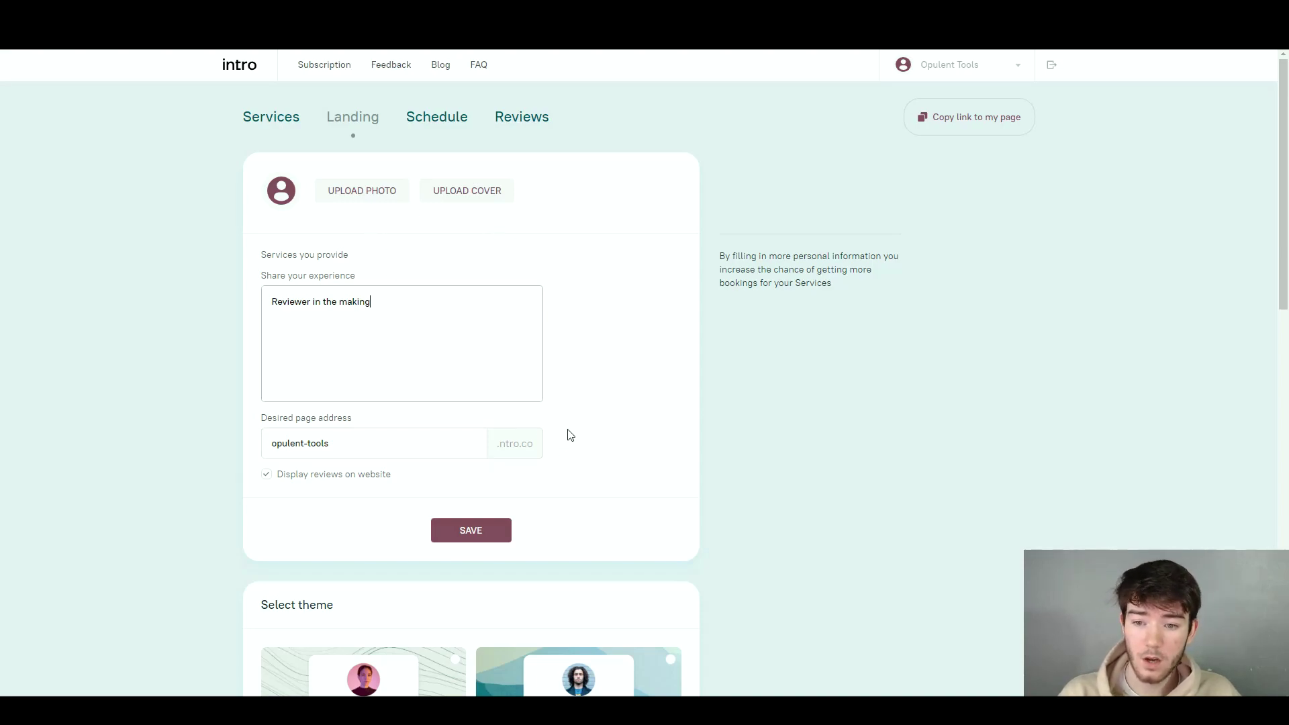
pyautogui.click(480, 535)
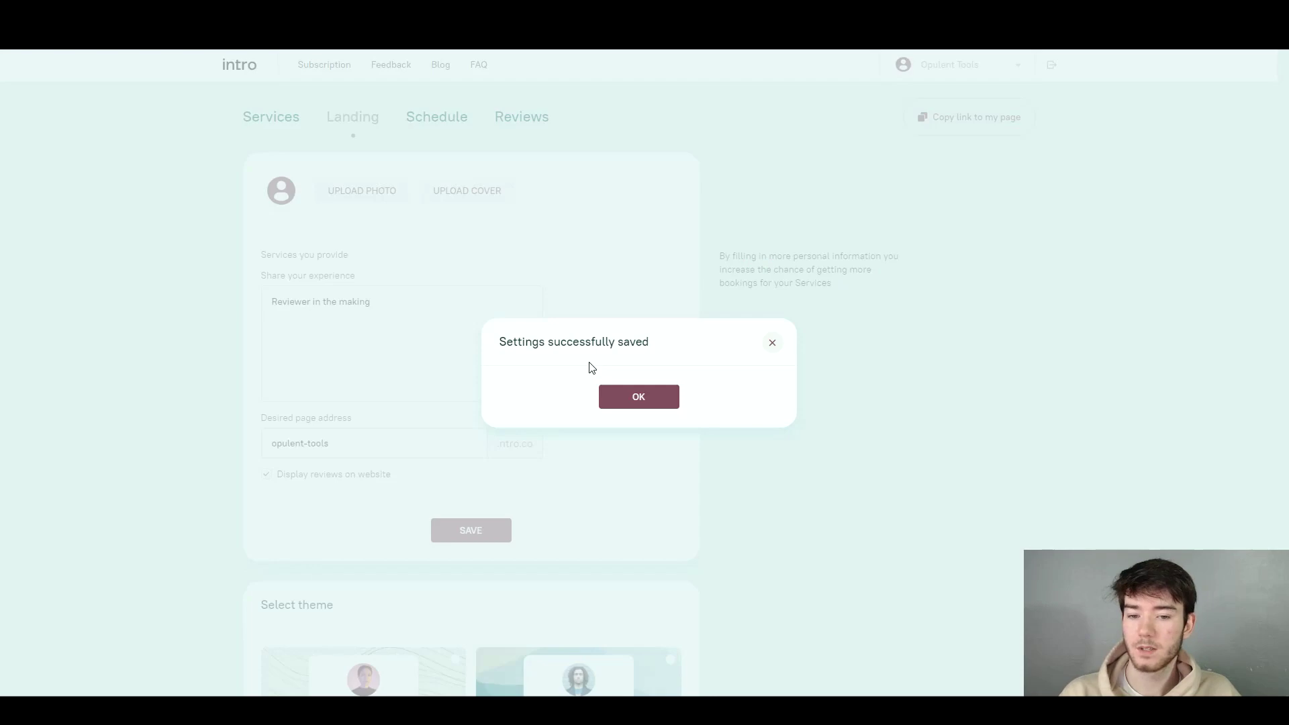
pyautogui.click(635, 402)
pyautogui.scroll(-5, 613, 449)
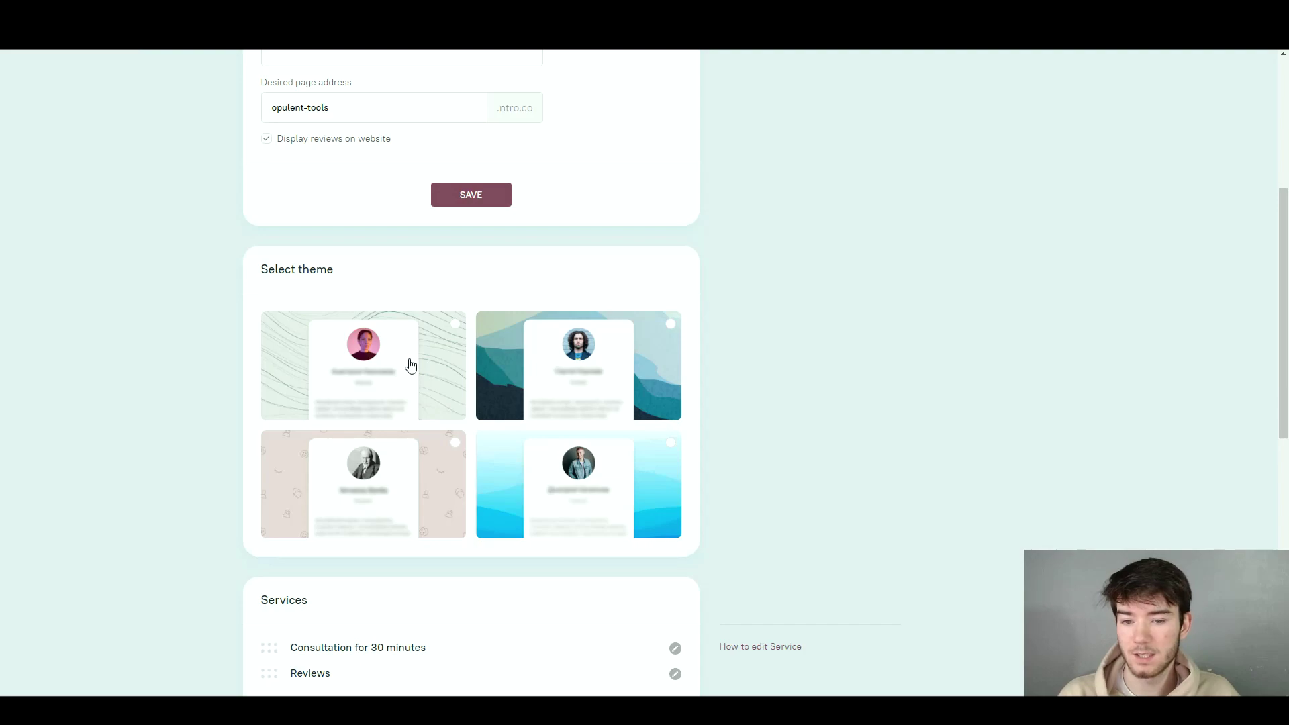
pyautogui.scroll(1, 453, 363)
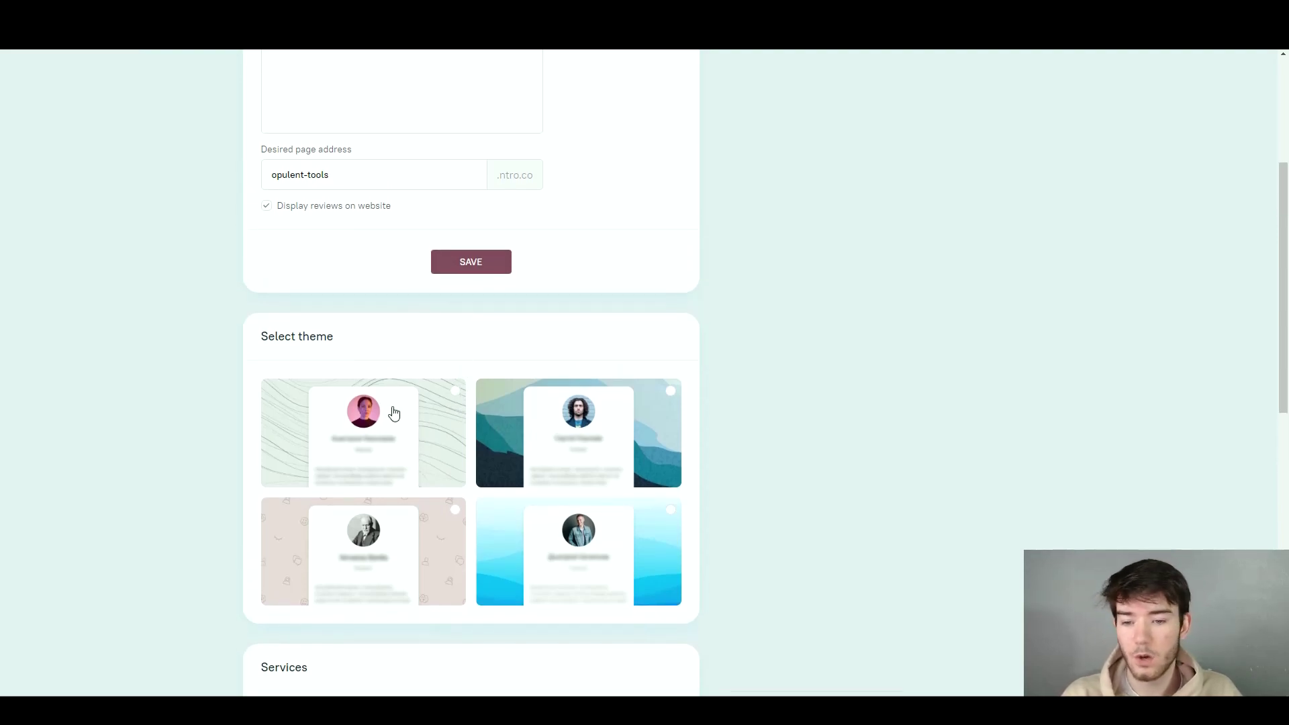
pyautogui.scroll(4, 409, 399)
pyautogui.scroll(-5, 483, 284)
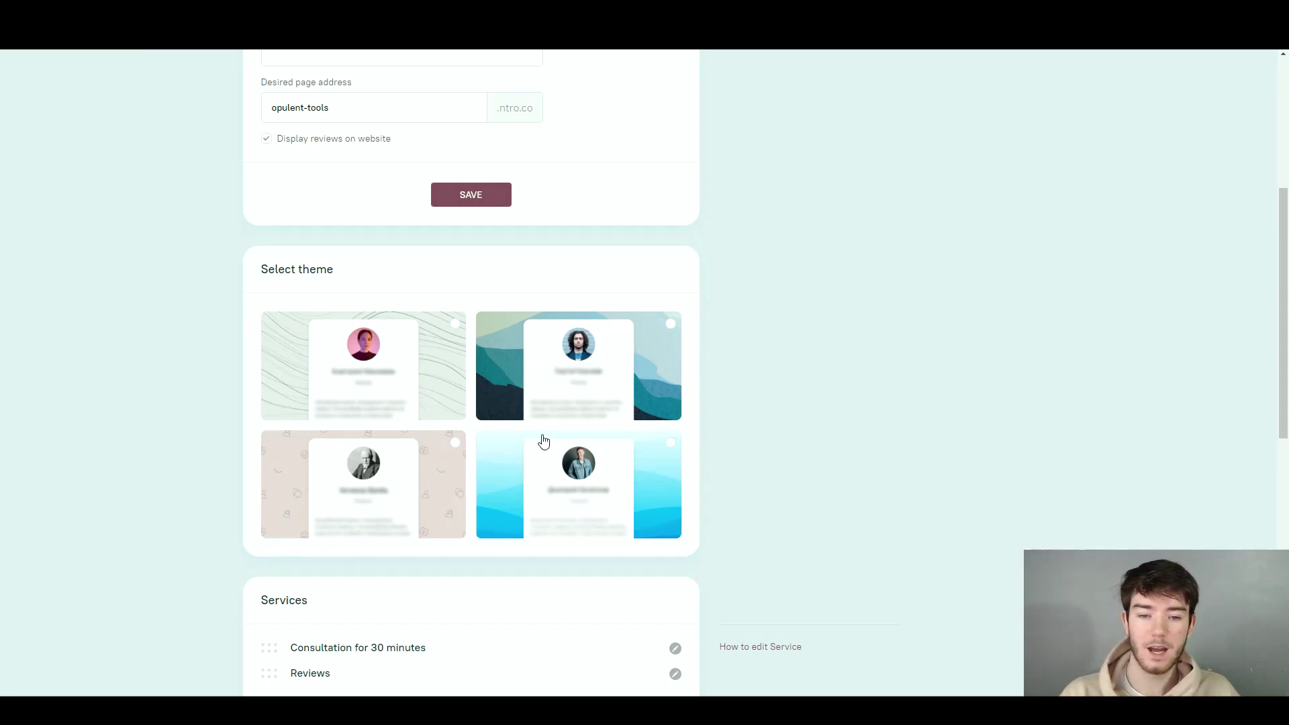
pyautogui.scroll(-4, 543, 440)
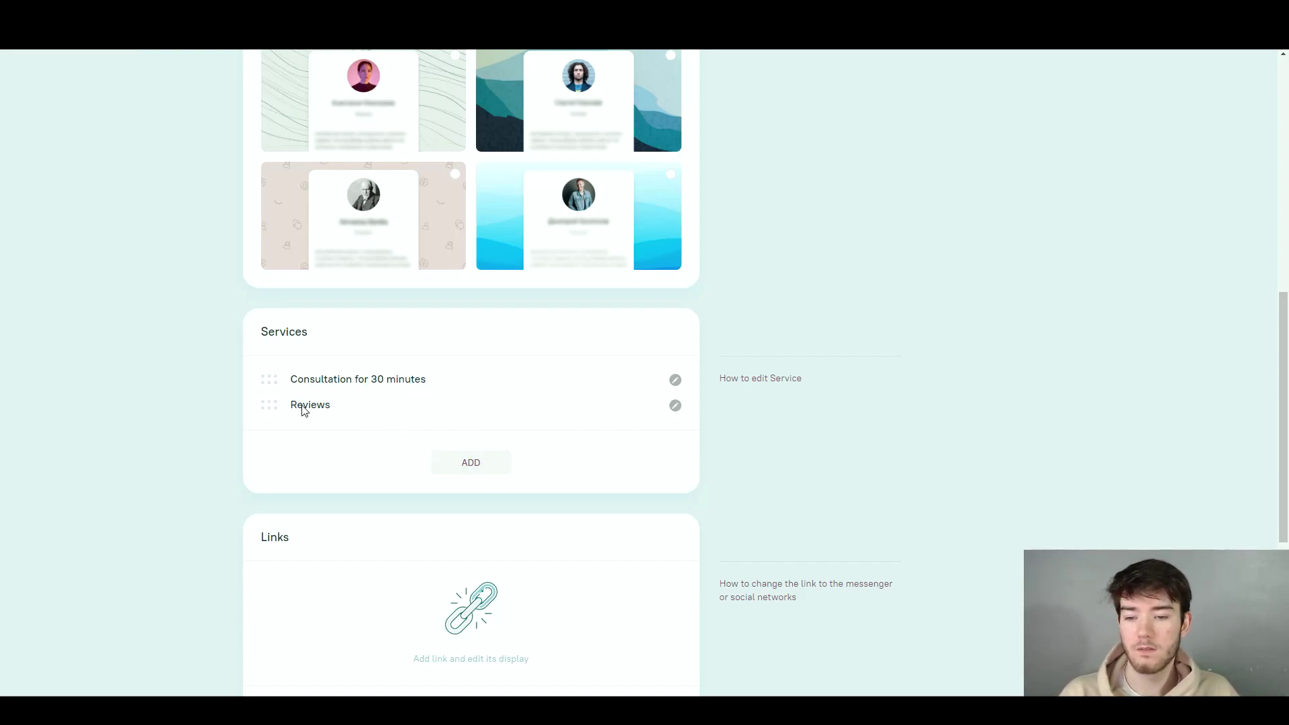
pyautogui.scroll(-3, 400, 405)
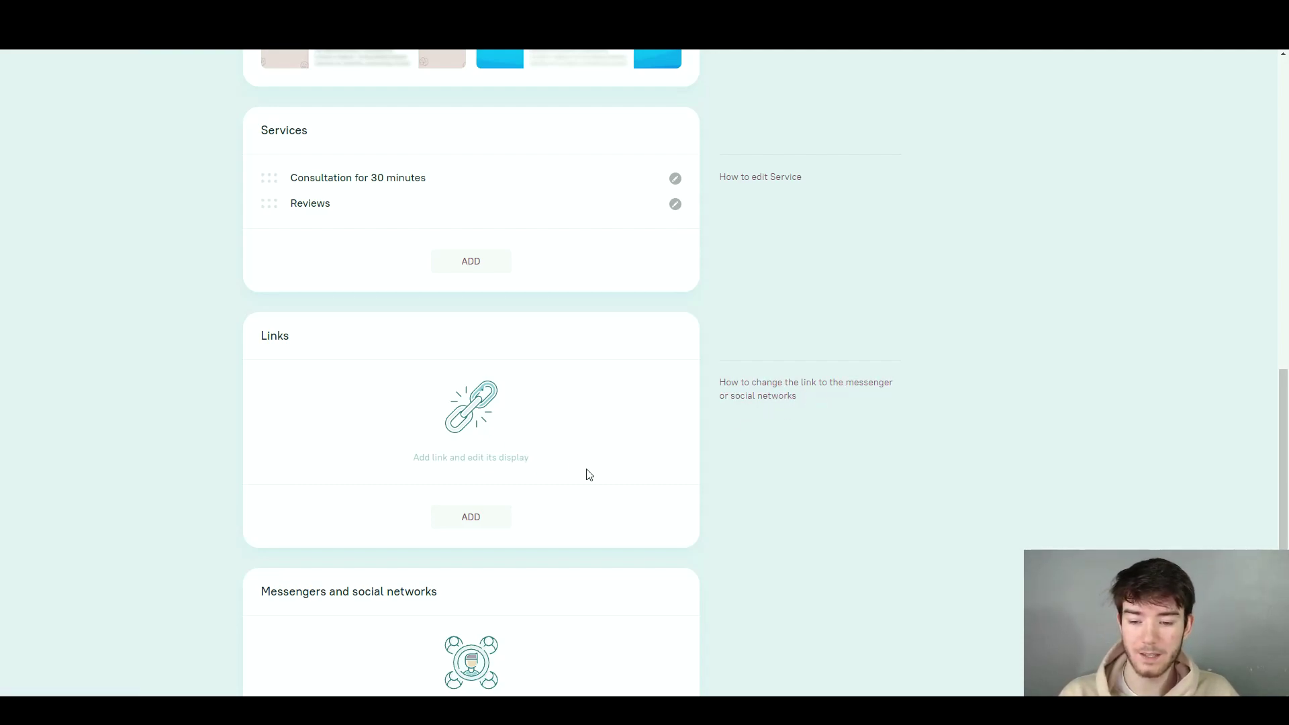
pyautogui.scroll(-3, 587, 472)
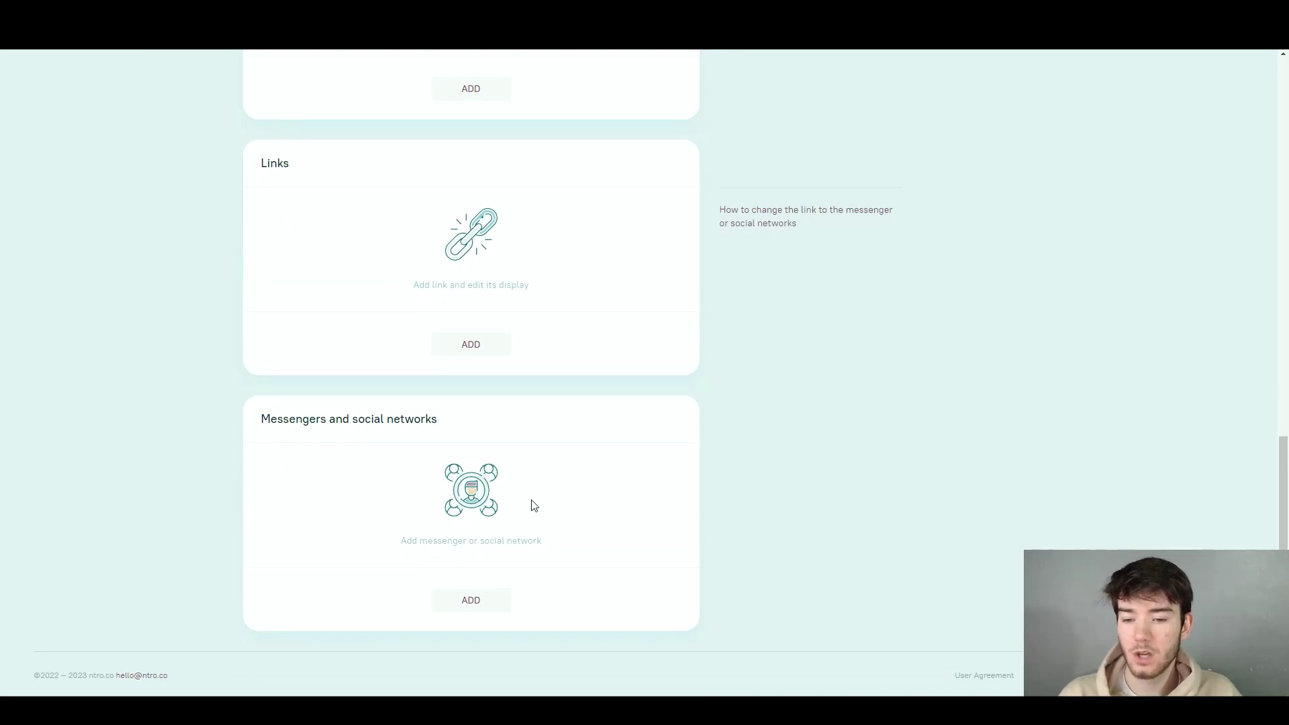
pyautogui.click(486, 612)
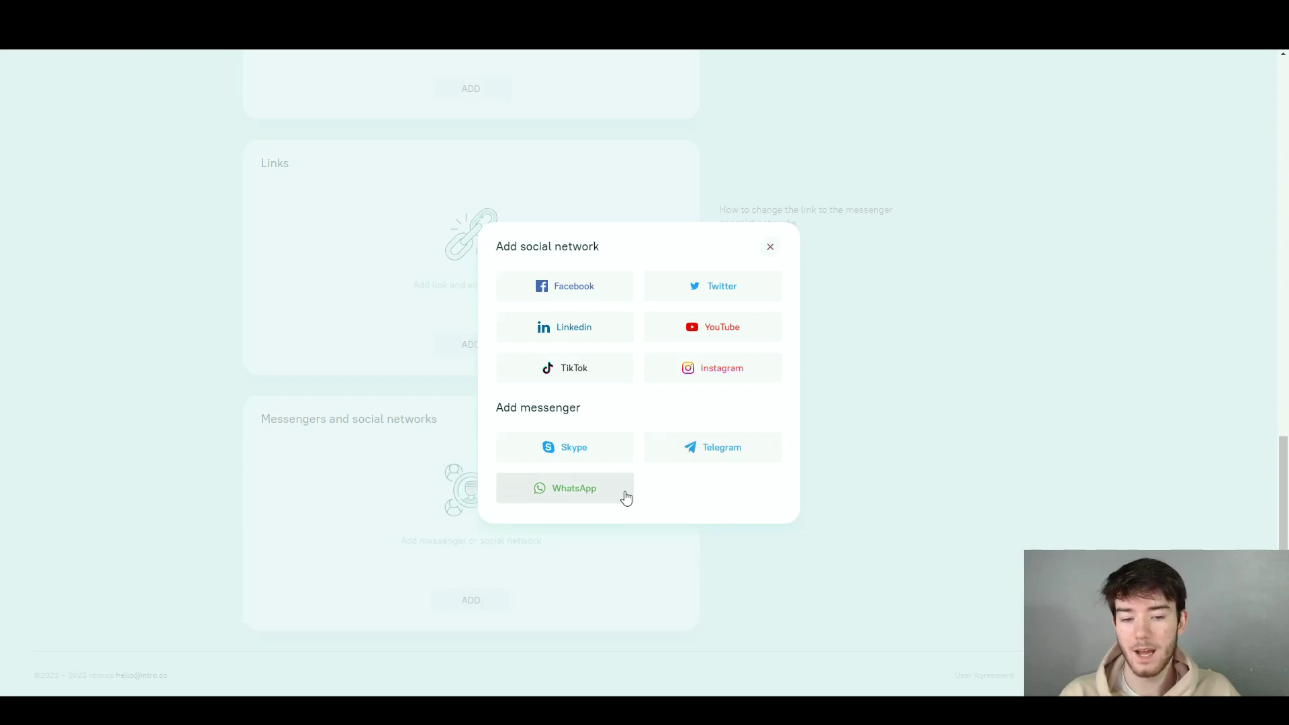
pyautogui.click(770, 248)
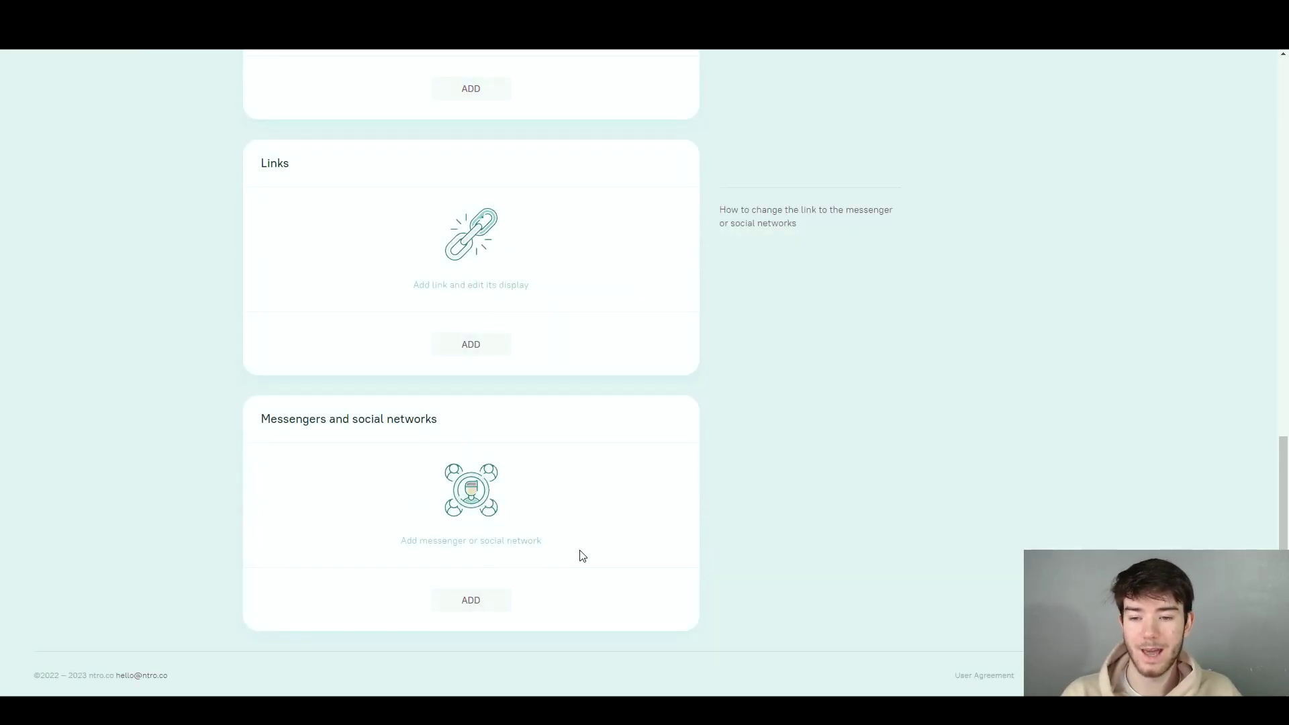
pyautogui.scroll(15, 582, 555)
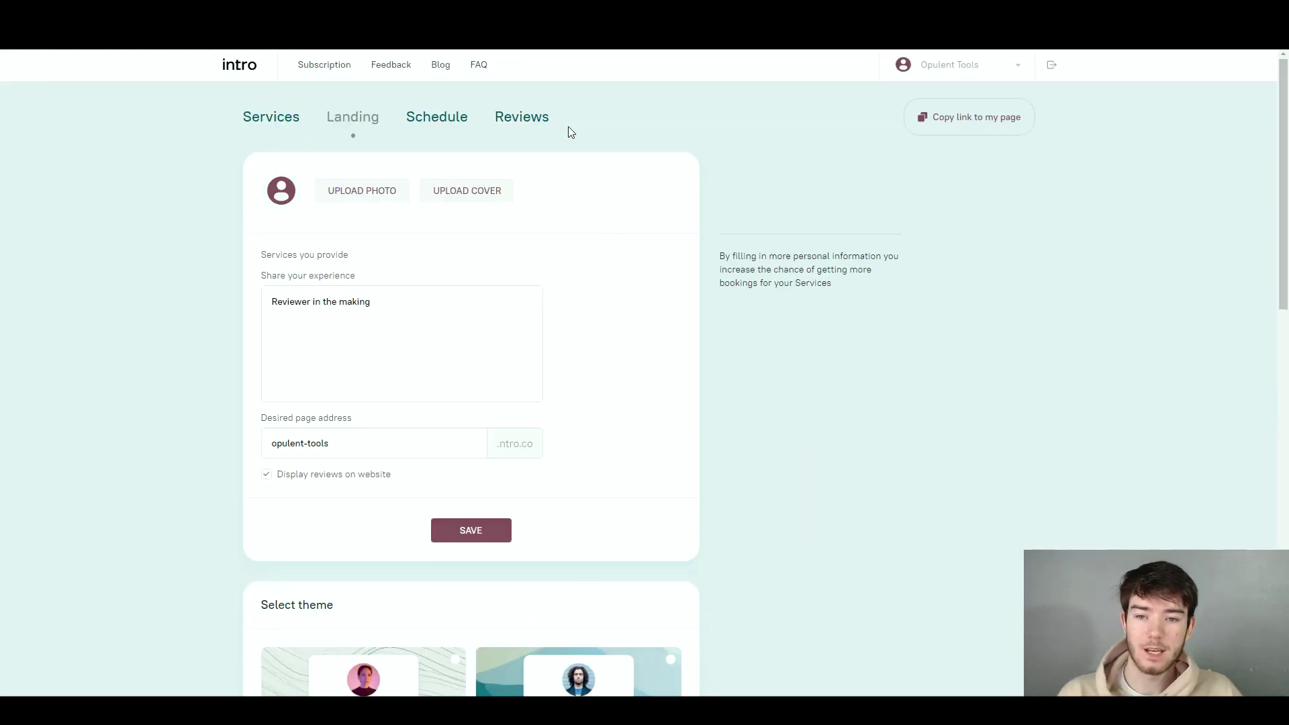
# Check the Schedule's two bookable services, then view the empty Reviews section.
pyautogui.click(439, 119)
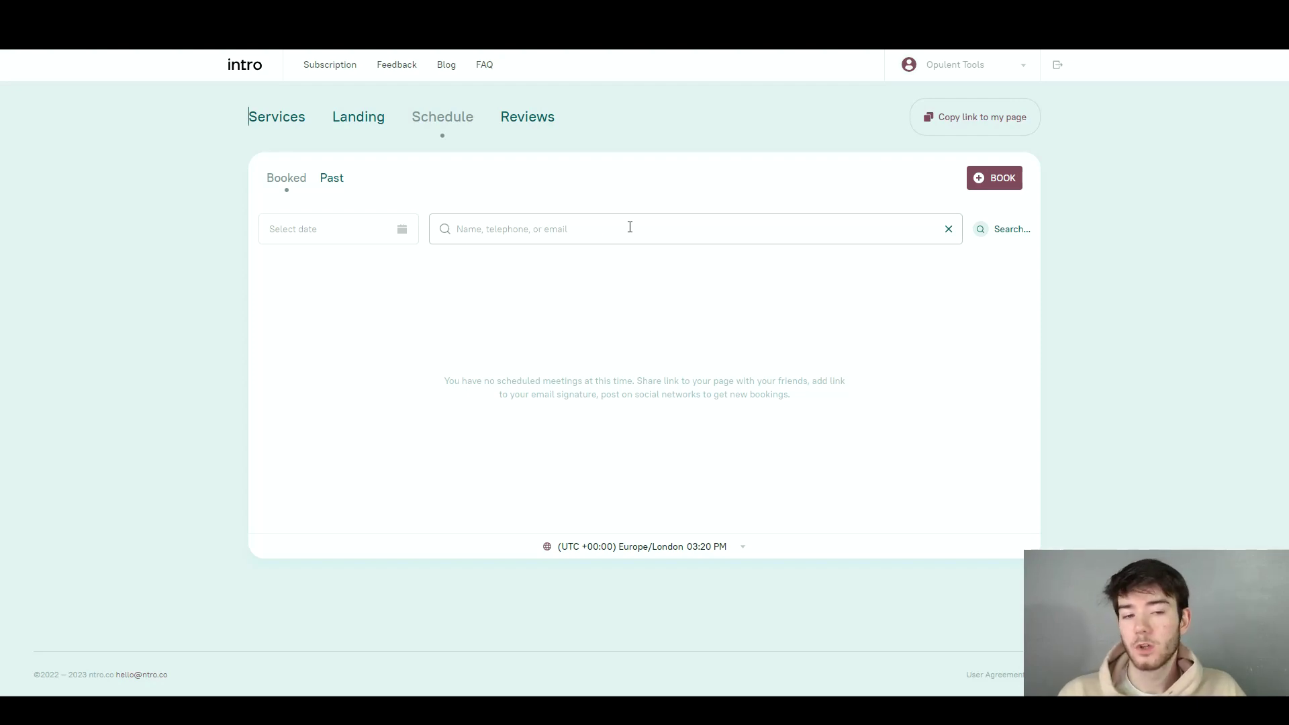
pyautogui.click(992, 180)
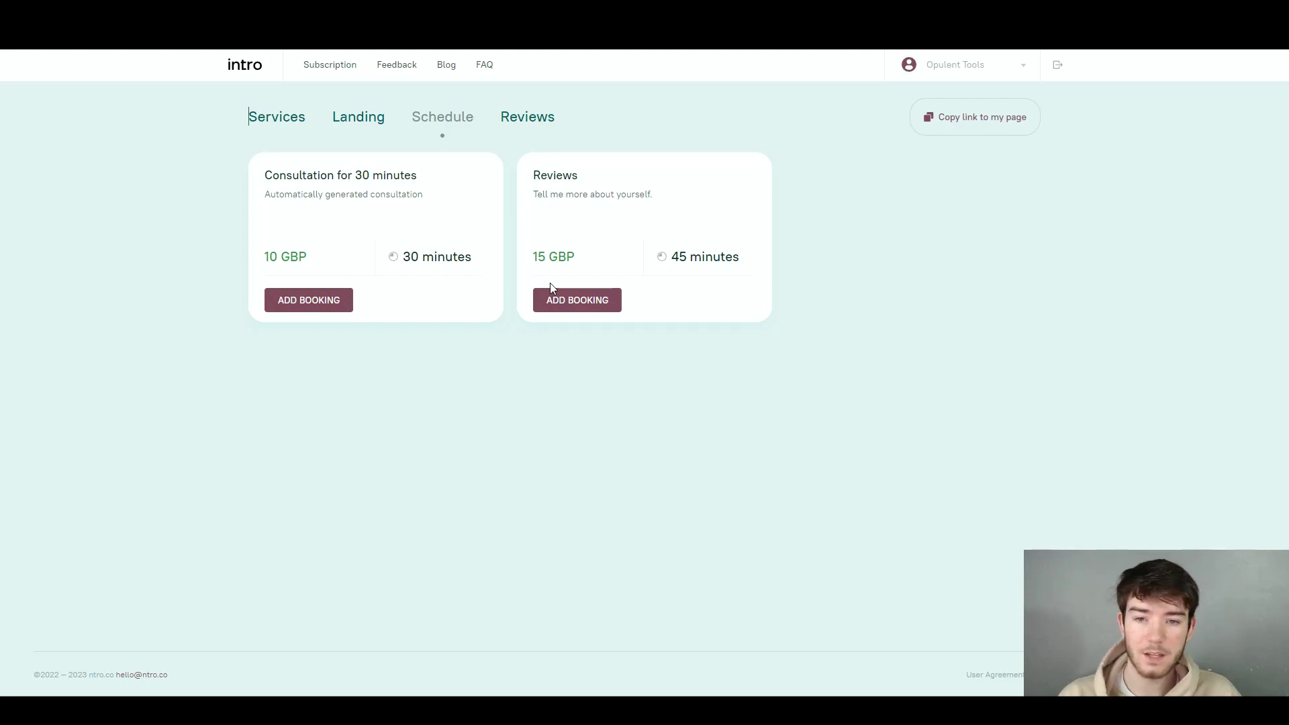
pyautogui.click(511, 119)
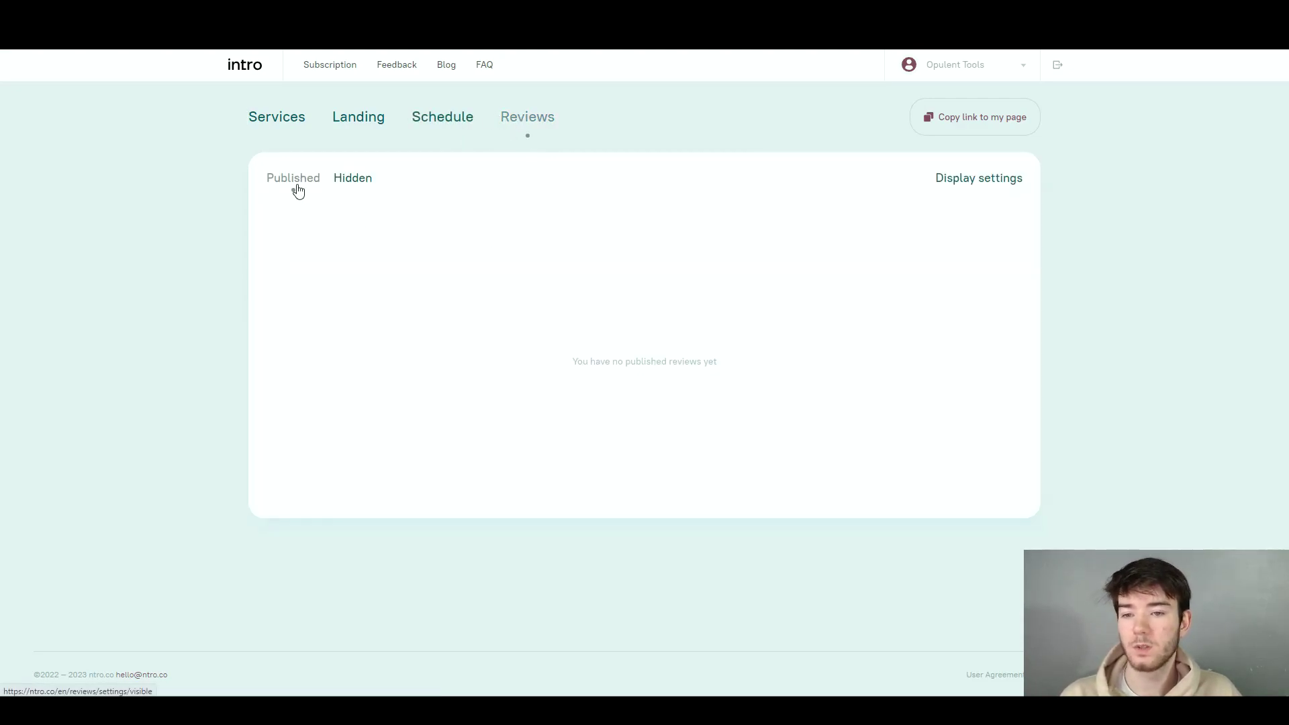
# Save the review display settings with 'Display reviews on website' left enabled.
pyautogui.click(359, 181)
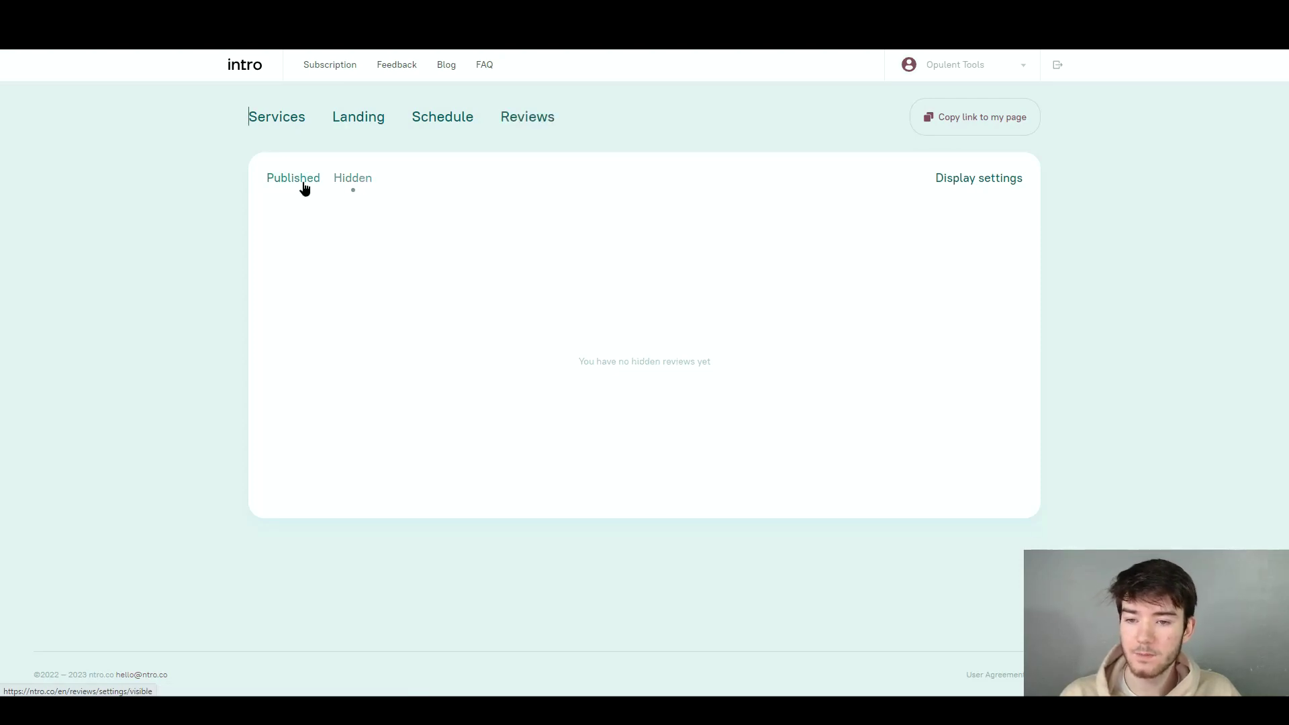
pyautogui.click(302, 187)
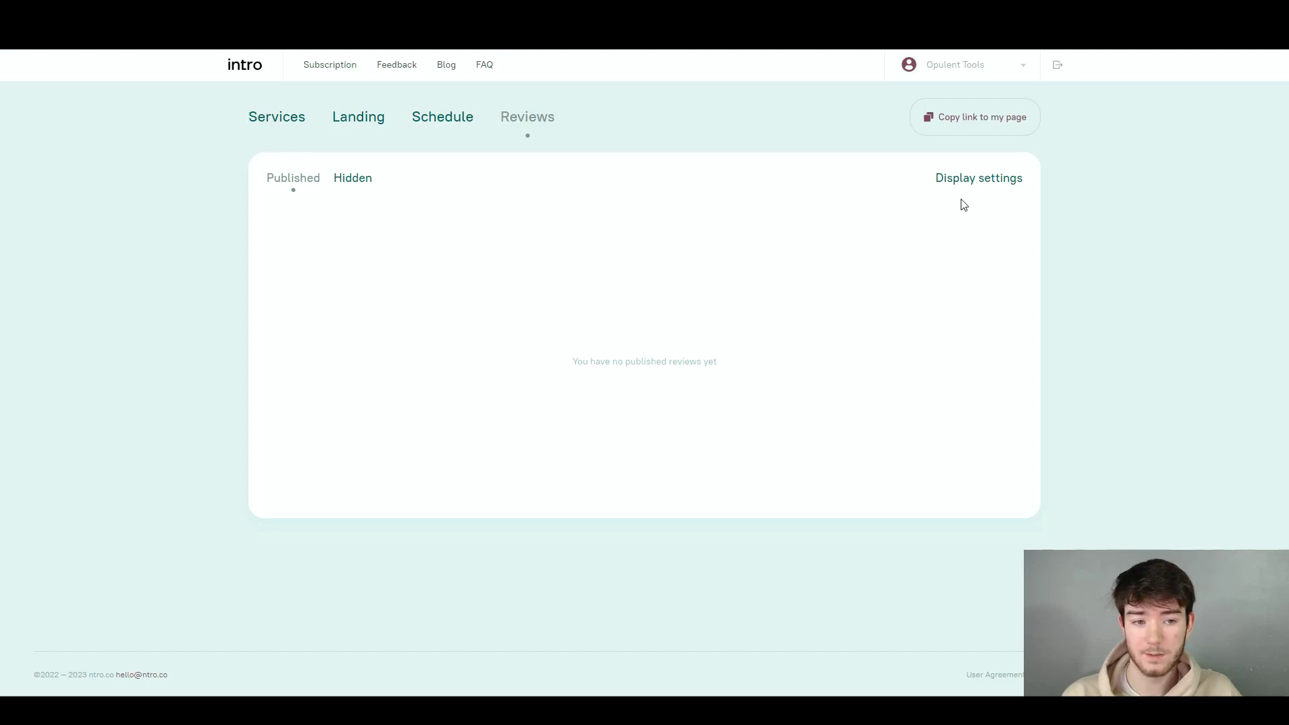
pyautogui.click(972, 182)
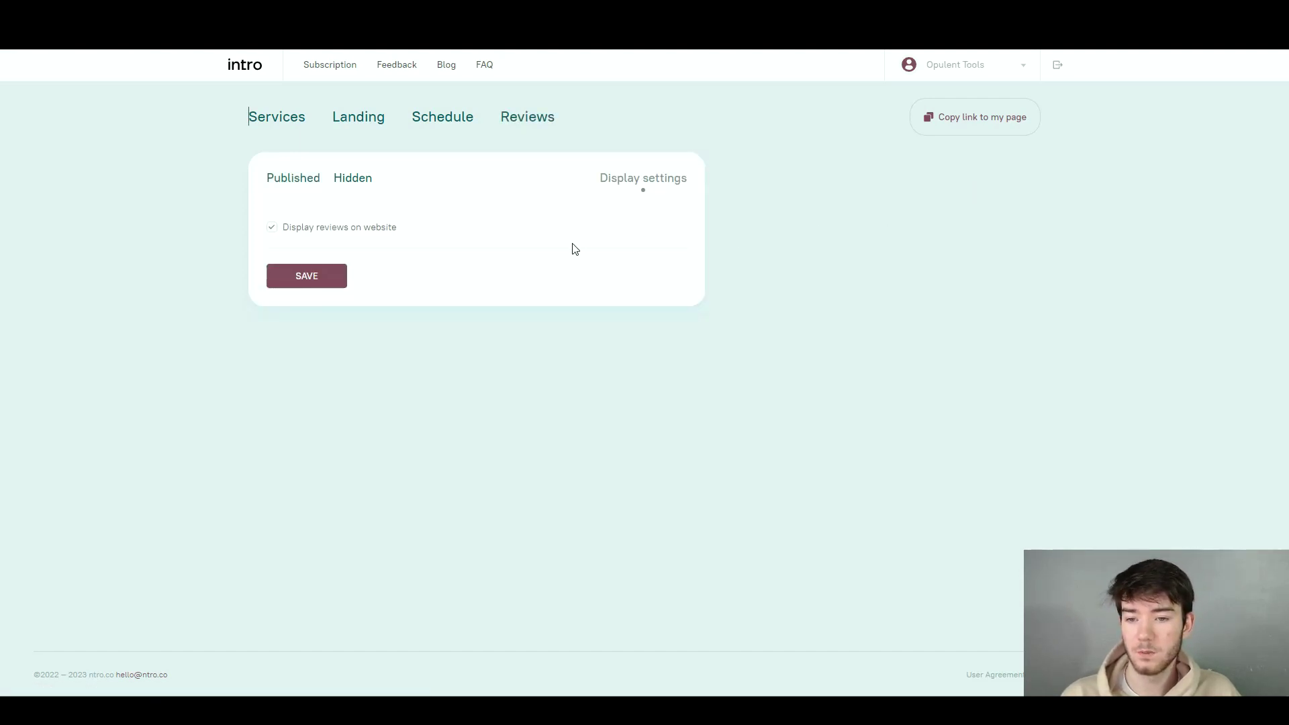
pyautogui.click(272, 232)
pyautogui.click(273, 231)
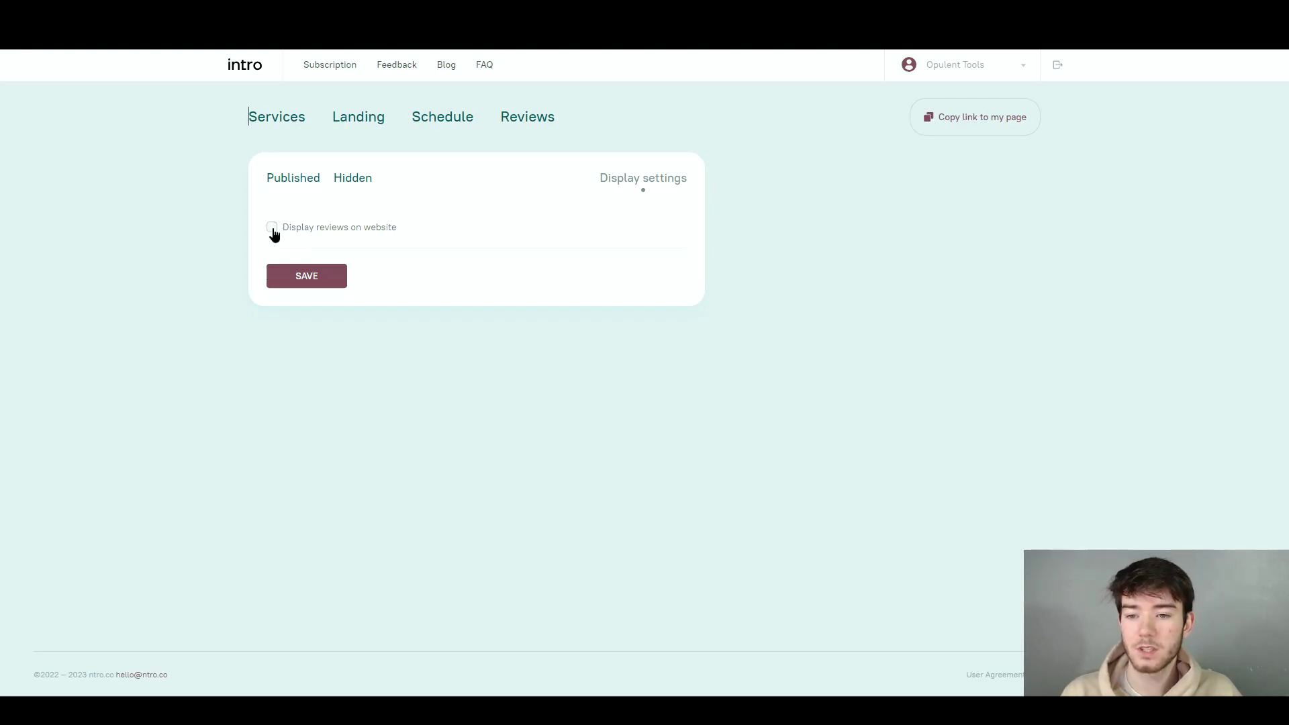
pyautogui.click(288, 269)
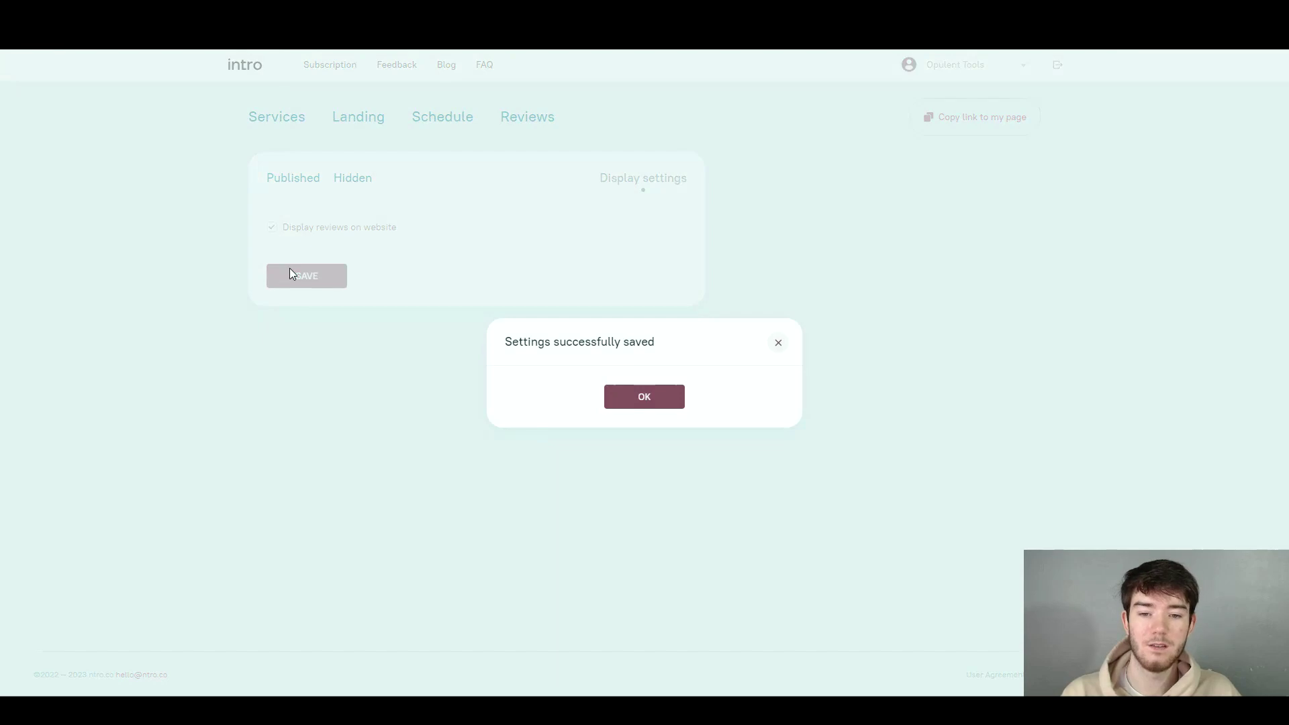
pyautogui.click(656, 399)
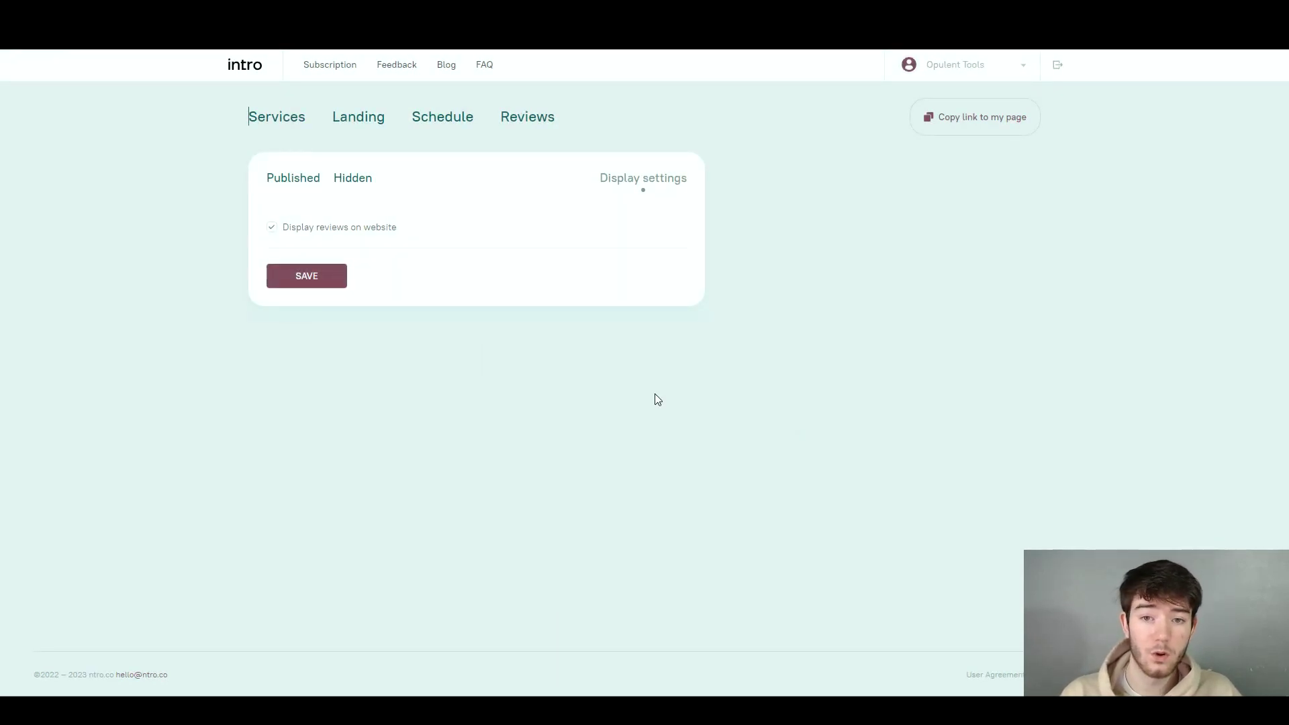